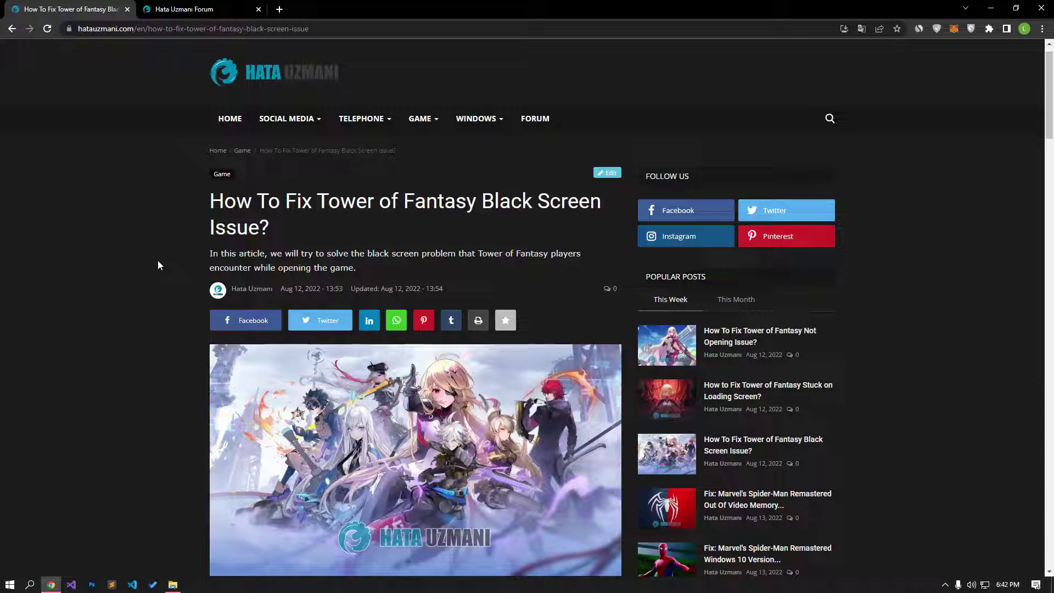
- Scroll the Hata Uzmani article down to the '1-) Update Graphics Card Driver' section
scroll(158, 265, down, 10)
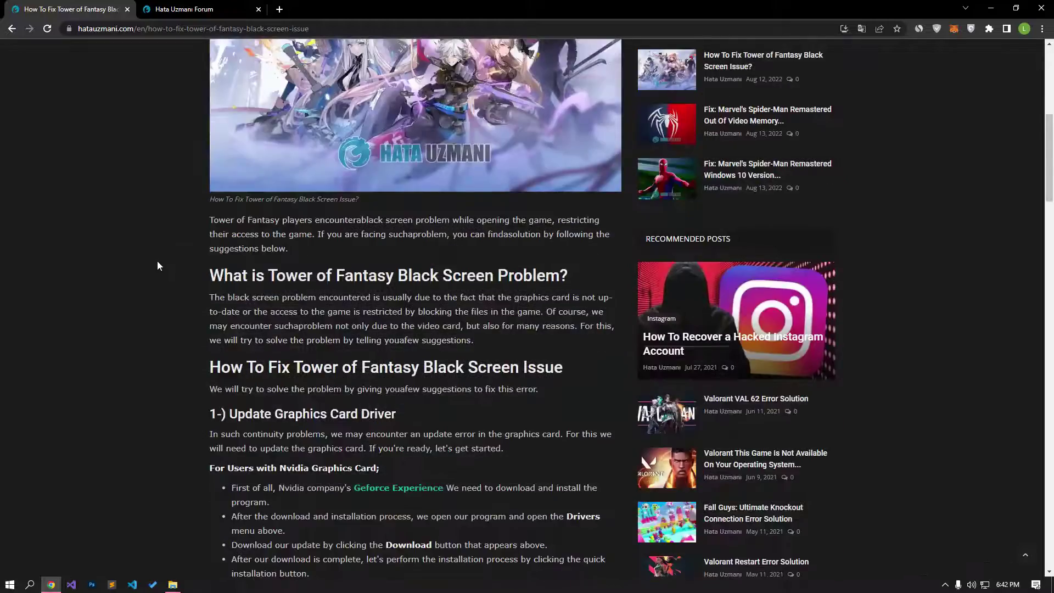
scroll(157, 266, down, 1)
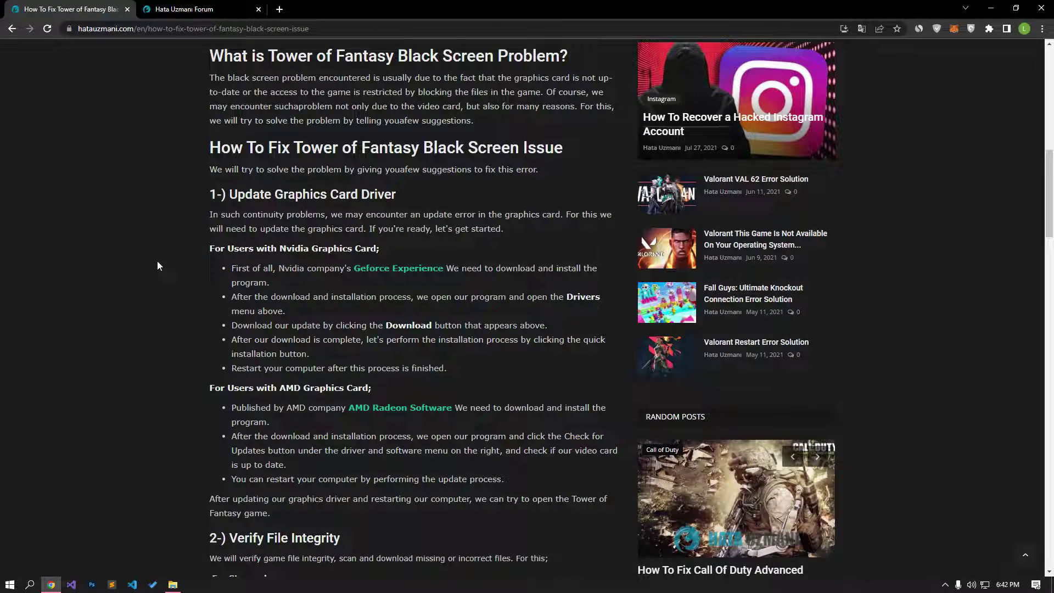
- Open the AMD Radeon Software driver link in new tabs, then close those tabs
scroll(157, 265, down, 2)
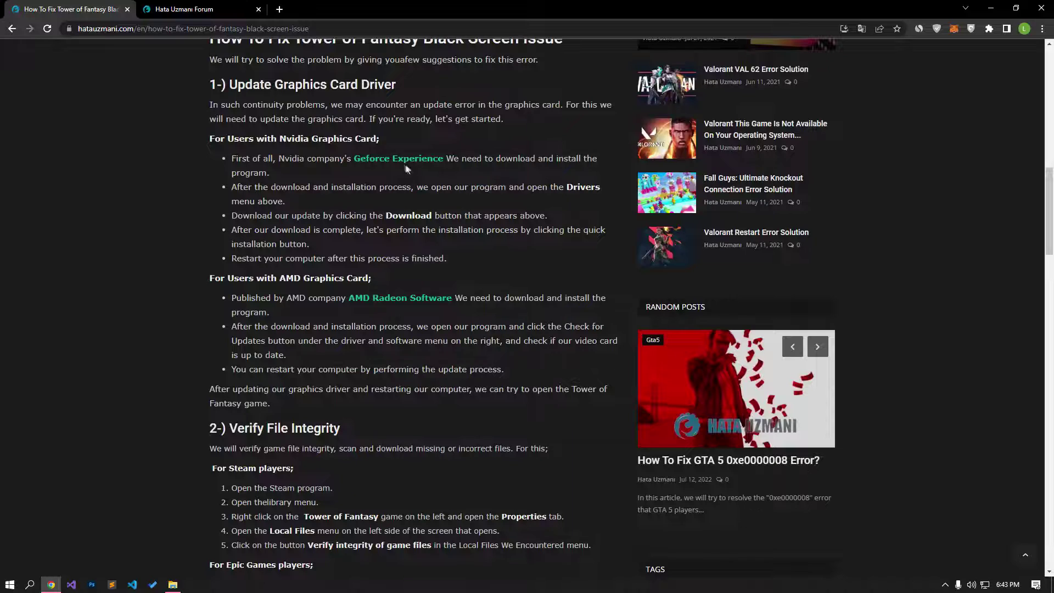
middle_click(402, 304)
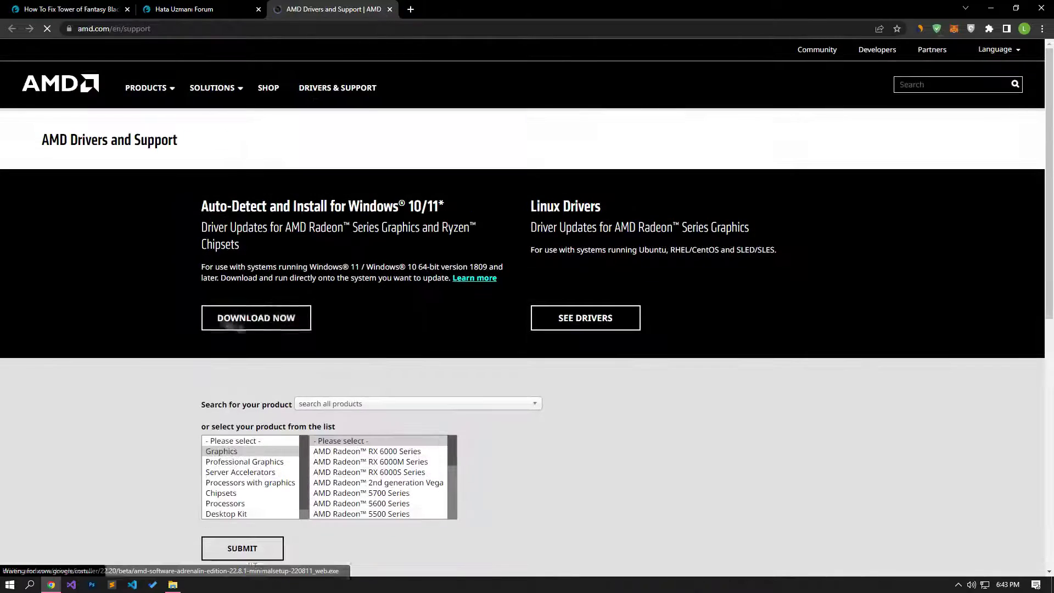
click(389, 9)
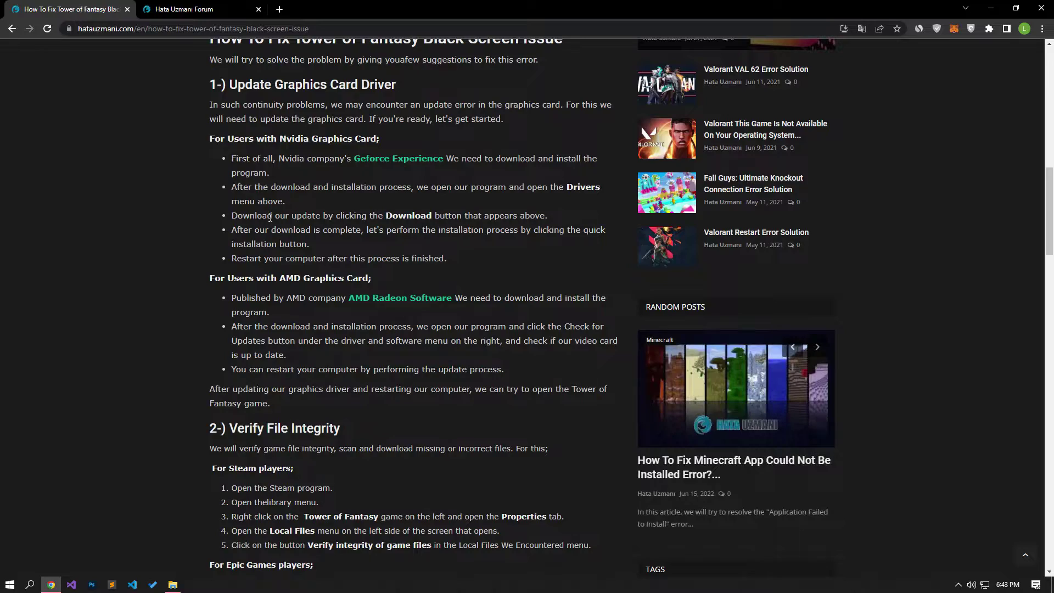
- Scroll on to the Verify File Integrity step and switch to the game shortcut's folder
scroll(270, 218, down, 6)
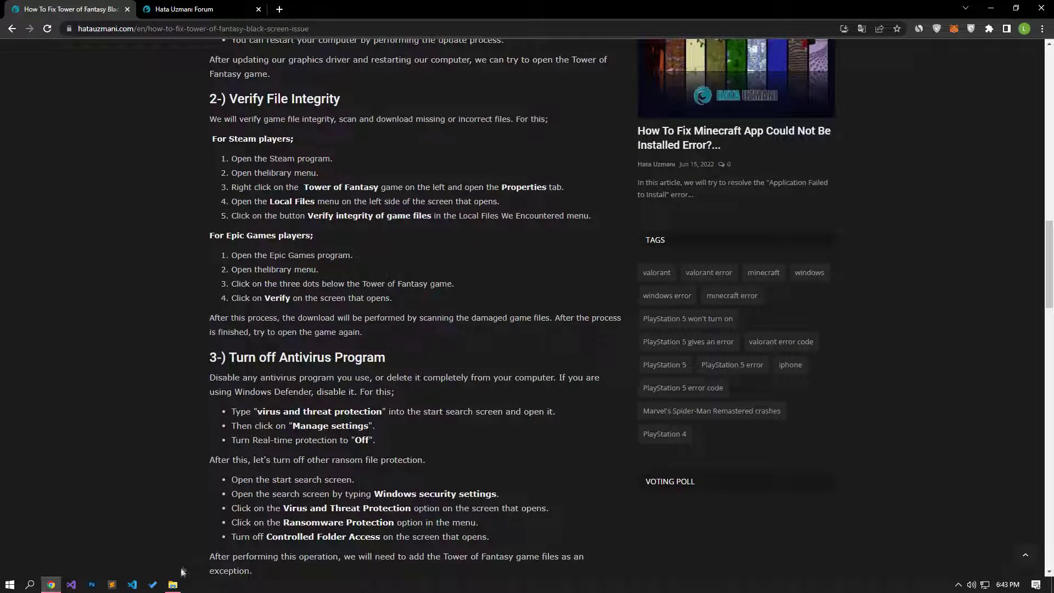
click(174, 582)
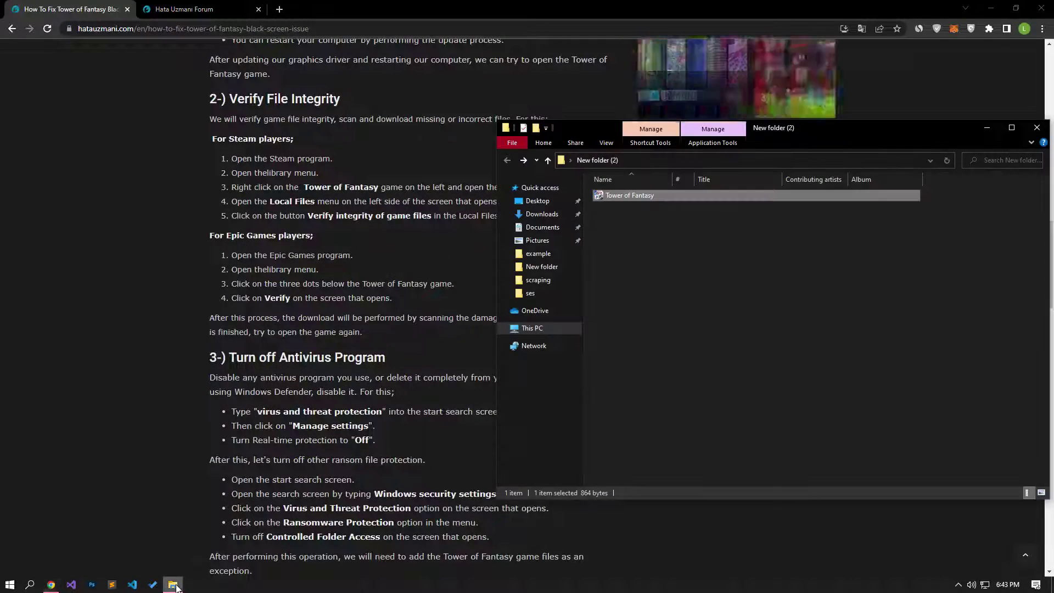
- Launch Tower of Fantasy, run GAME SETTINGS Repair until diagnosis finishes, then minimize the launcher
double_click(630, 199)
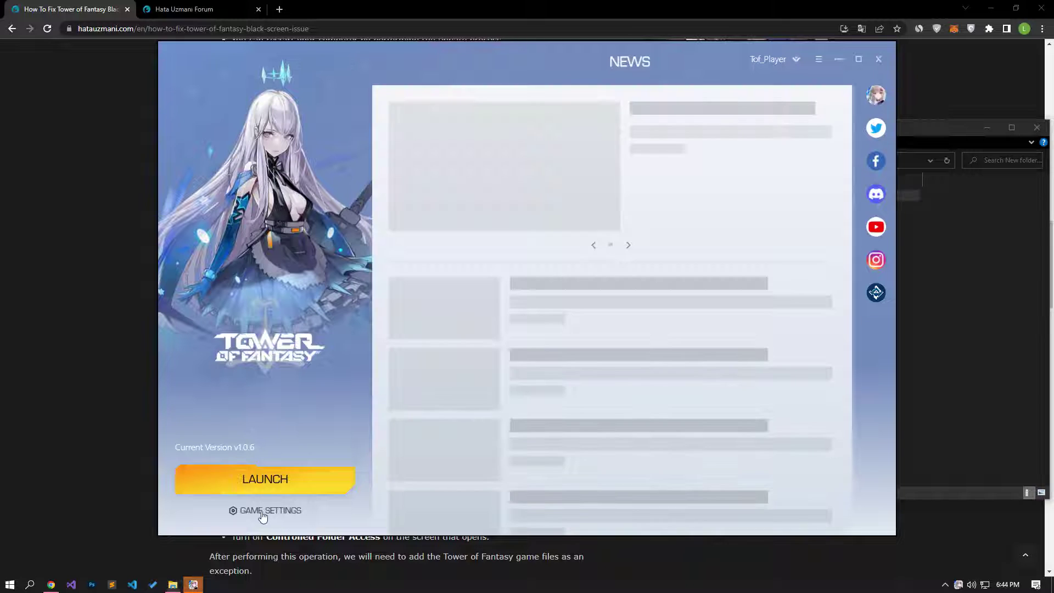
click(265, 509)
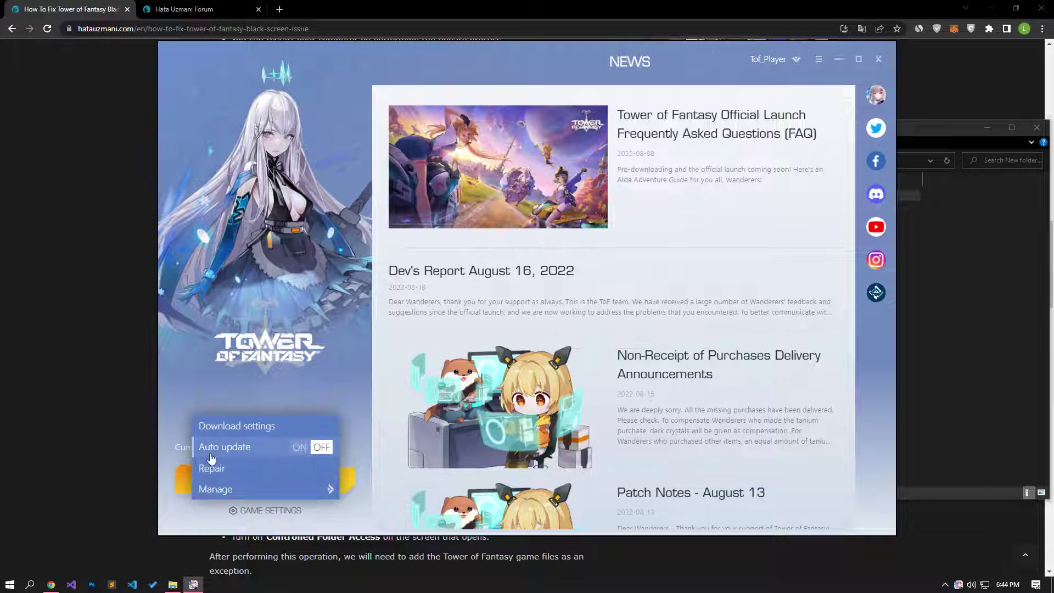
click(218, 470)
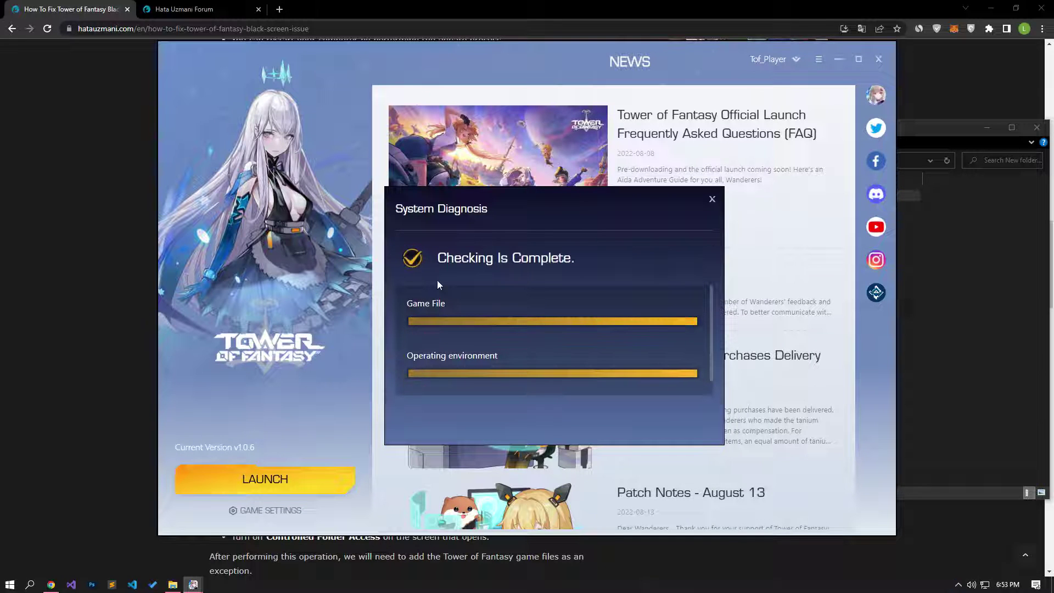
click(710, 200)
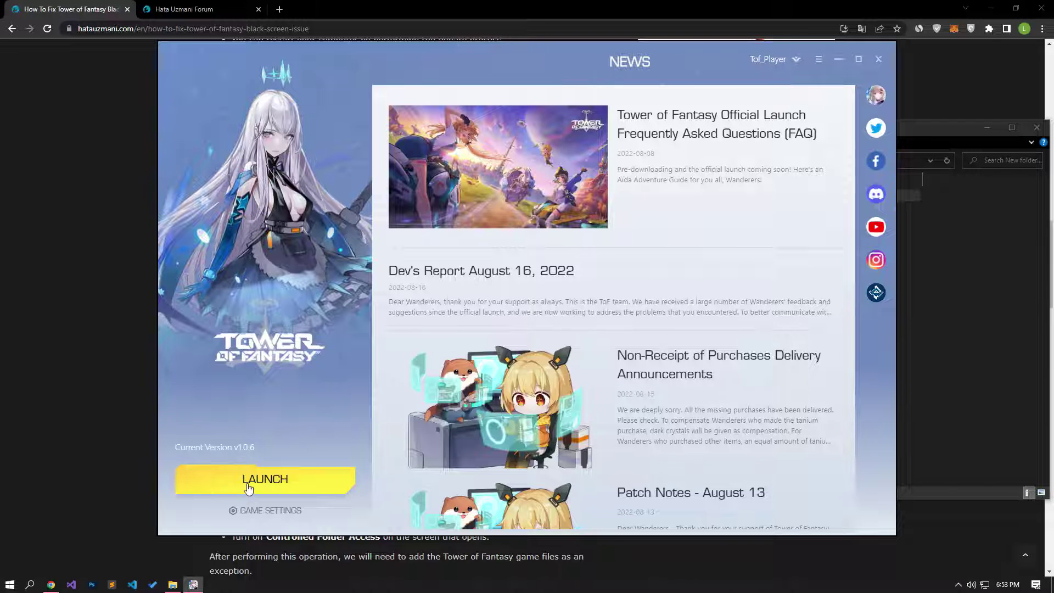
click(844, 58)
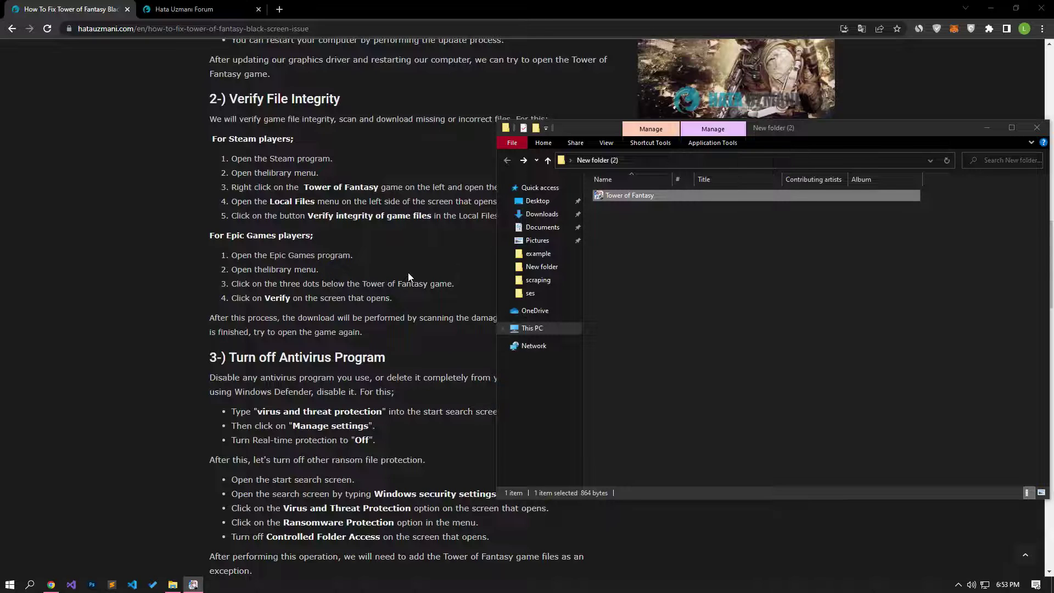
- Go to the shortcut's Launcher folder on drive D, enter log, and select its five items
right_click(631, 197)
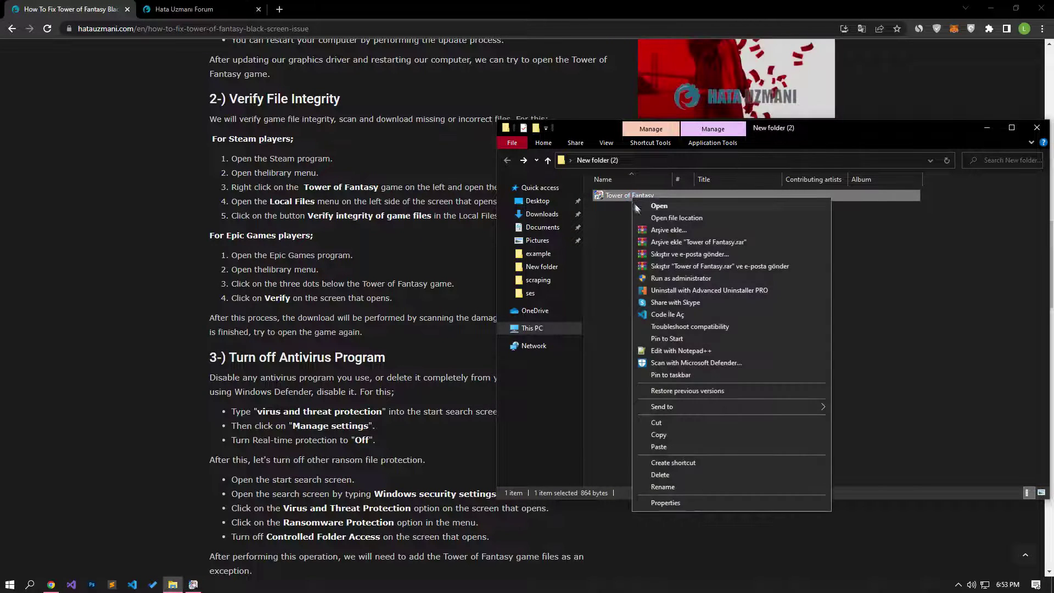
click(668, 219)
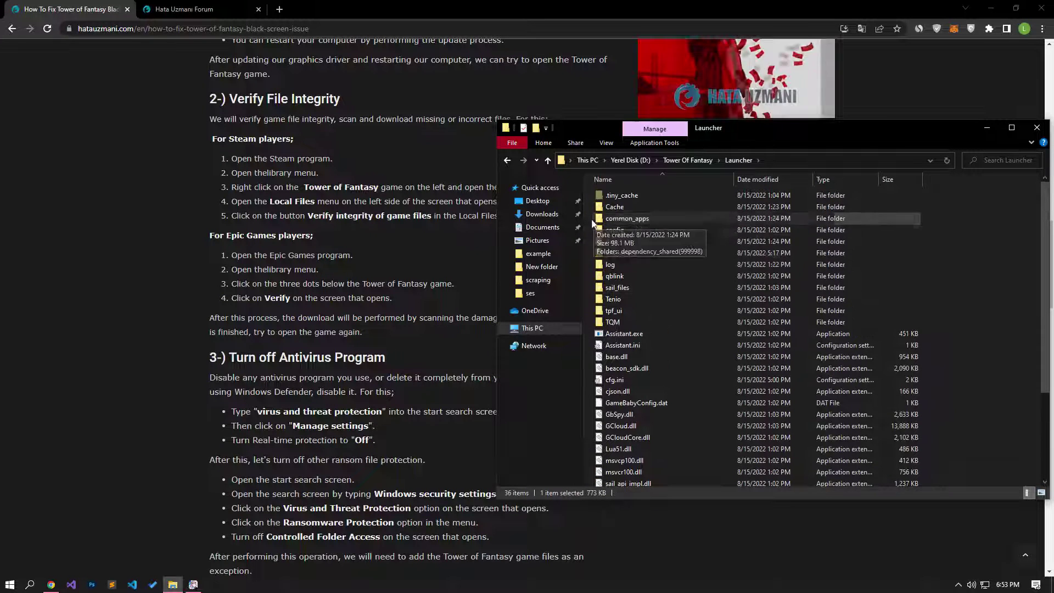
scroll(650, 264, up, 2)
double_click(613, 265)
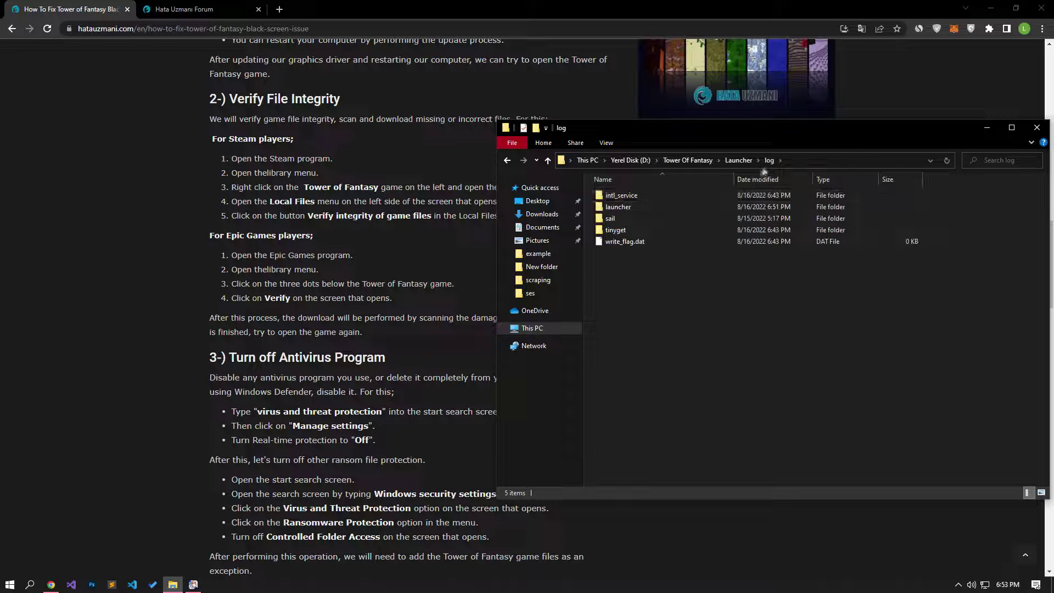
drag(643, 265, 615, 195)
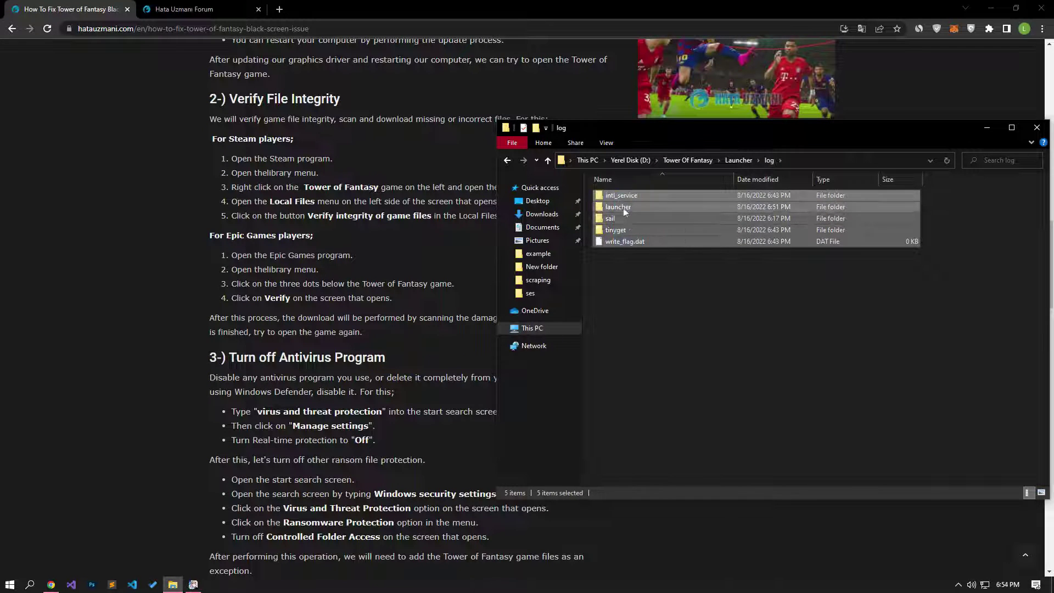
- Delete the log folder's items, close the Tower of Fantasy launcher, and retry the in-use sail folder
right_click(623, 223)
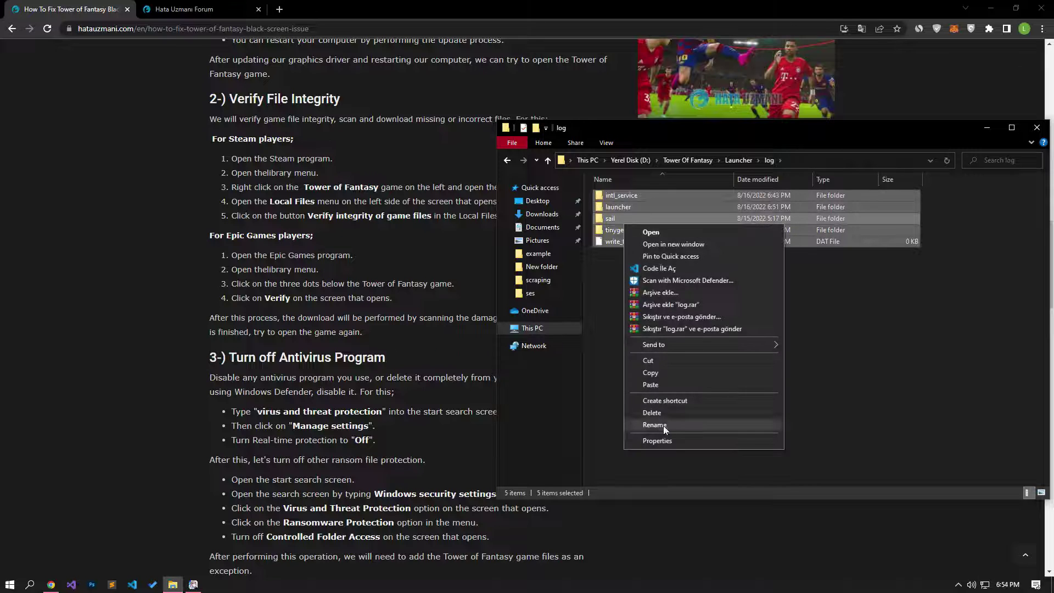
click(661, 411)
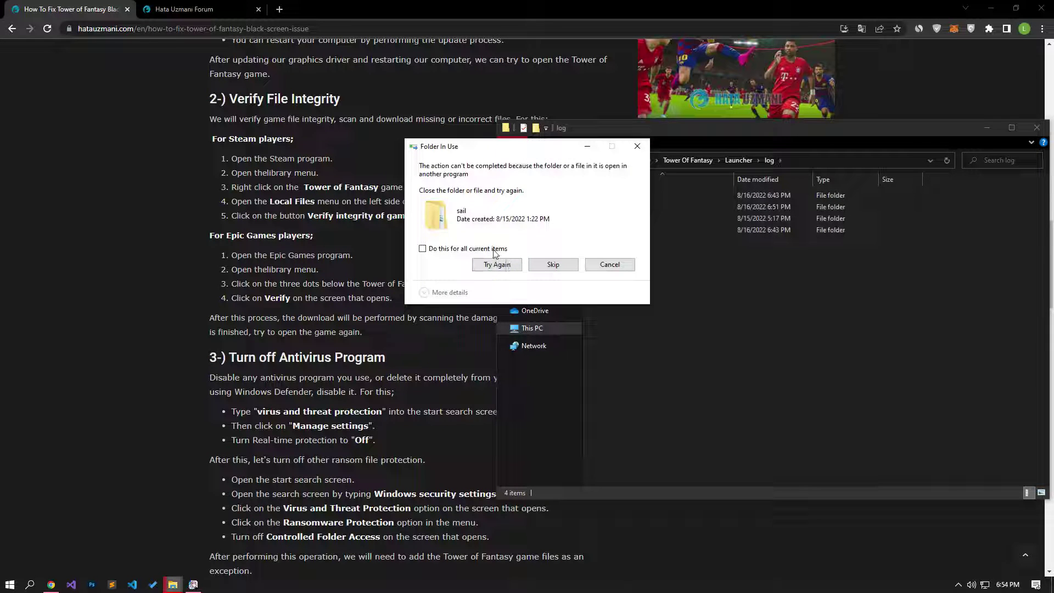
click(192, 583)
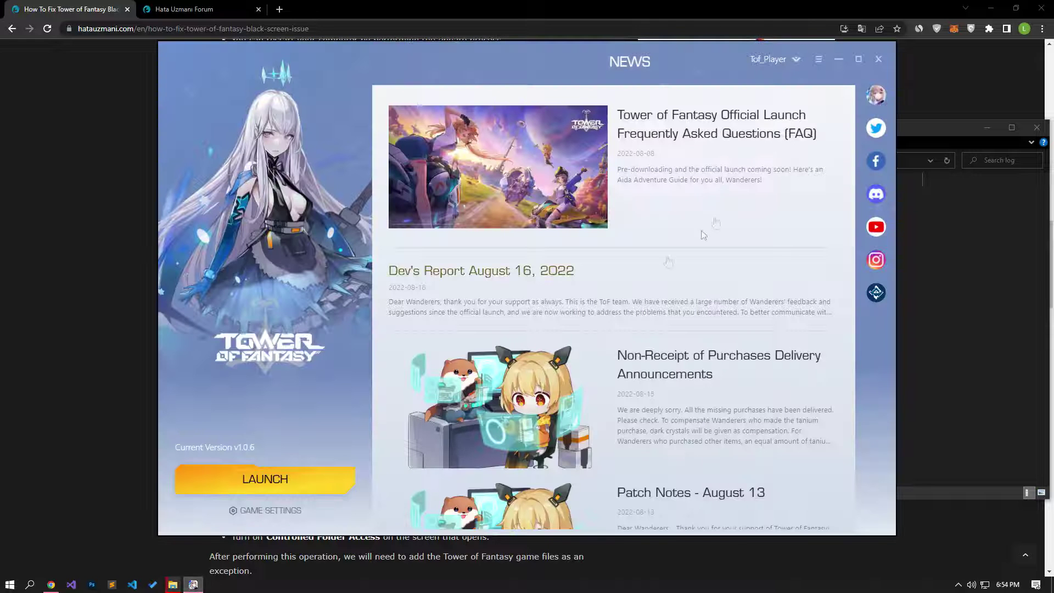
click(876, 61)
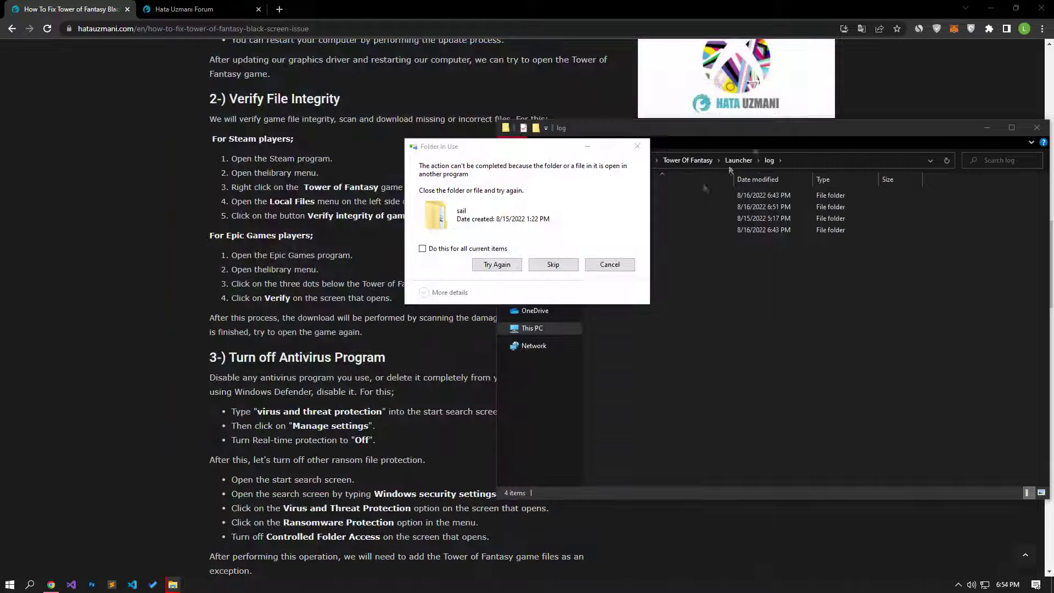
click(497, 264)
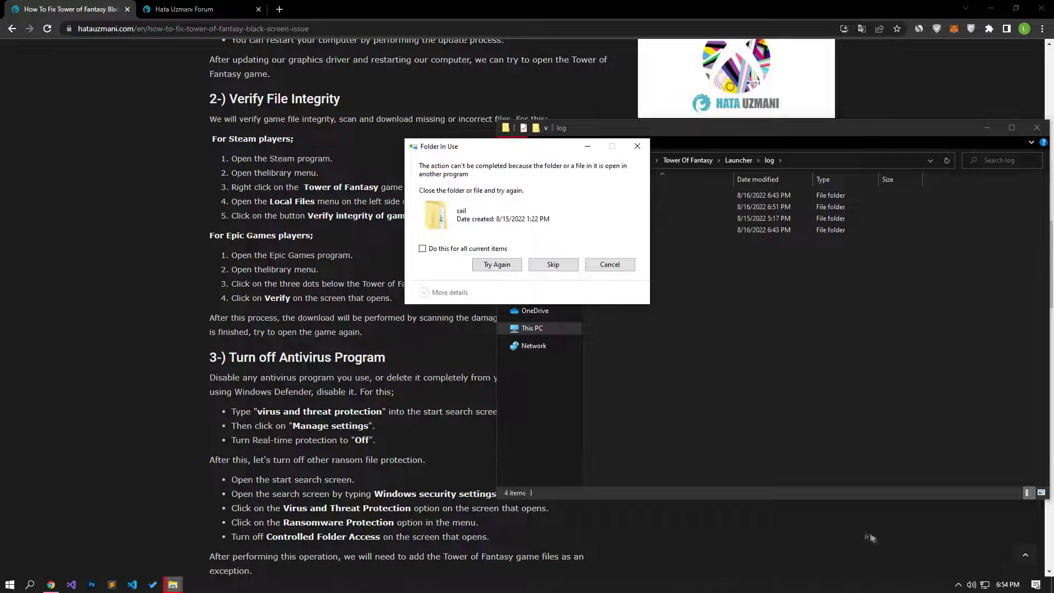
click(480, 263)
- End the tof_launcher.exe (32 bit) process in Task Manager, then close Task Manager
right_click(504, 588)
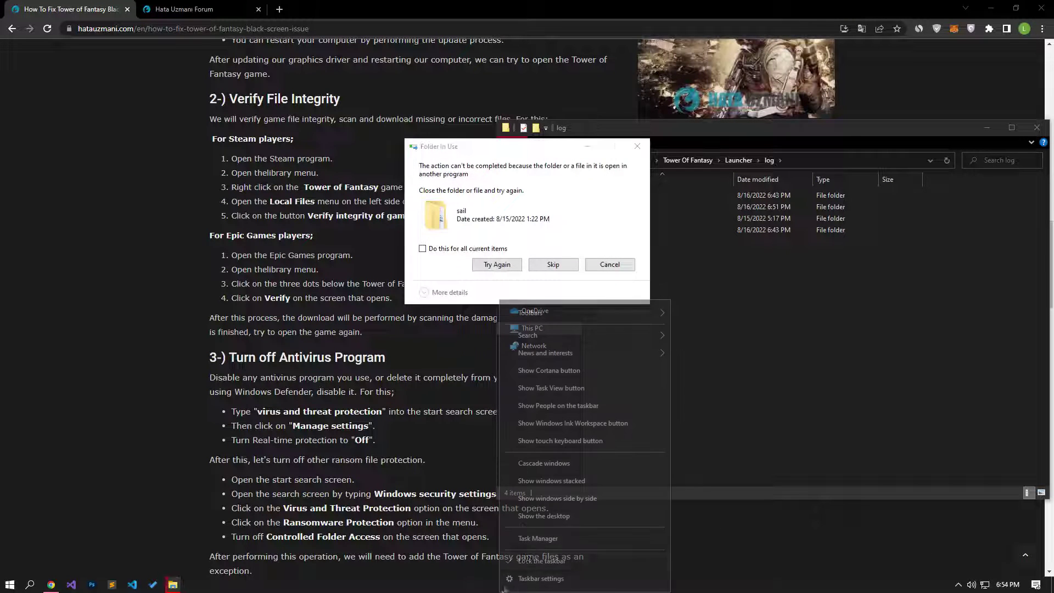
click(569, 538)
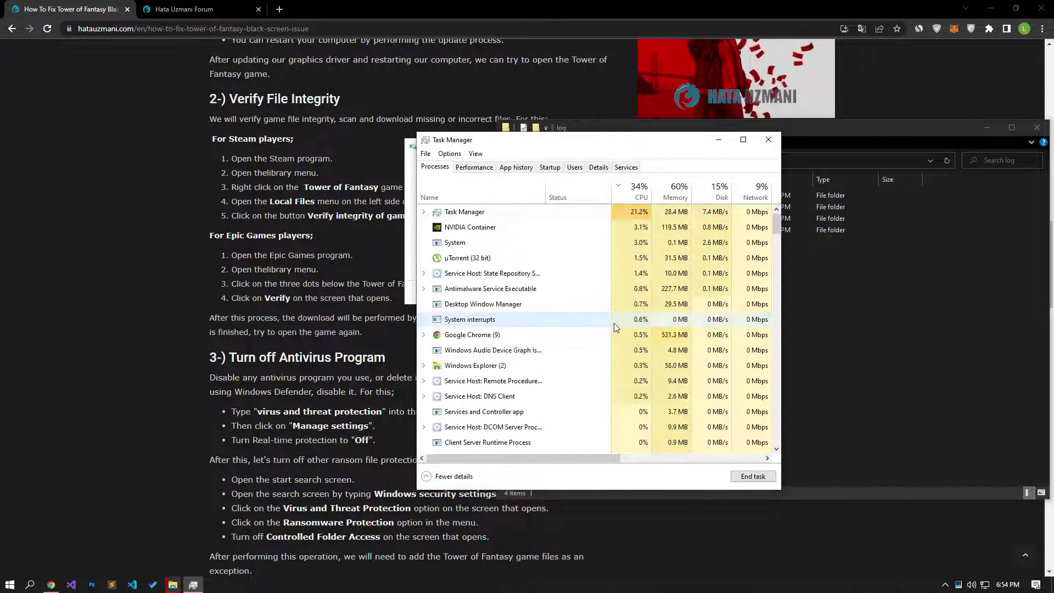
scroll(614, 324, down, 3)
click(533, 447)
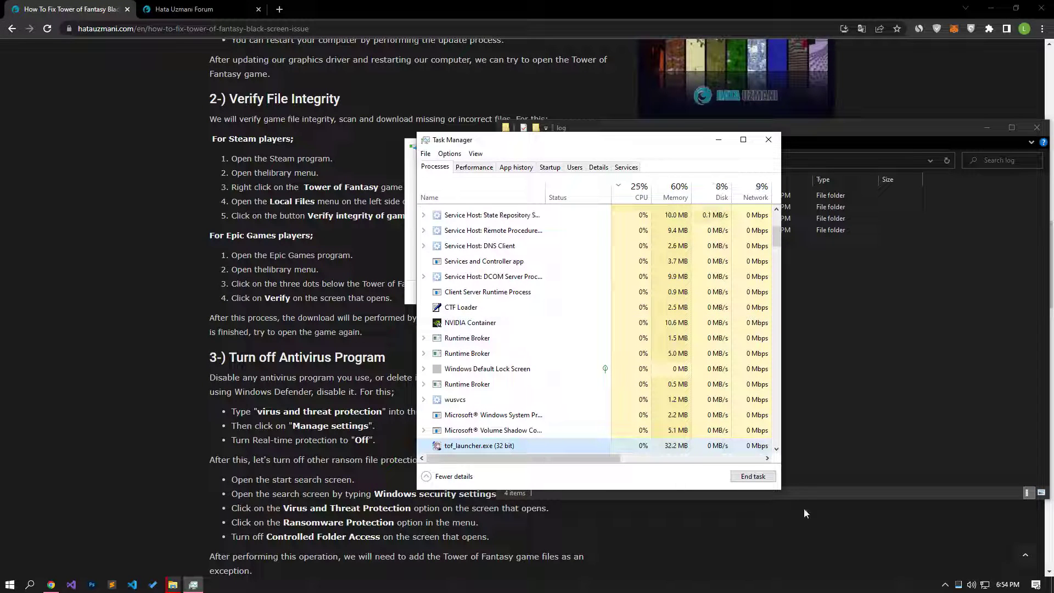
click(750, 478)
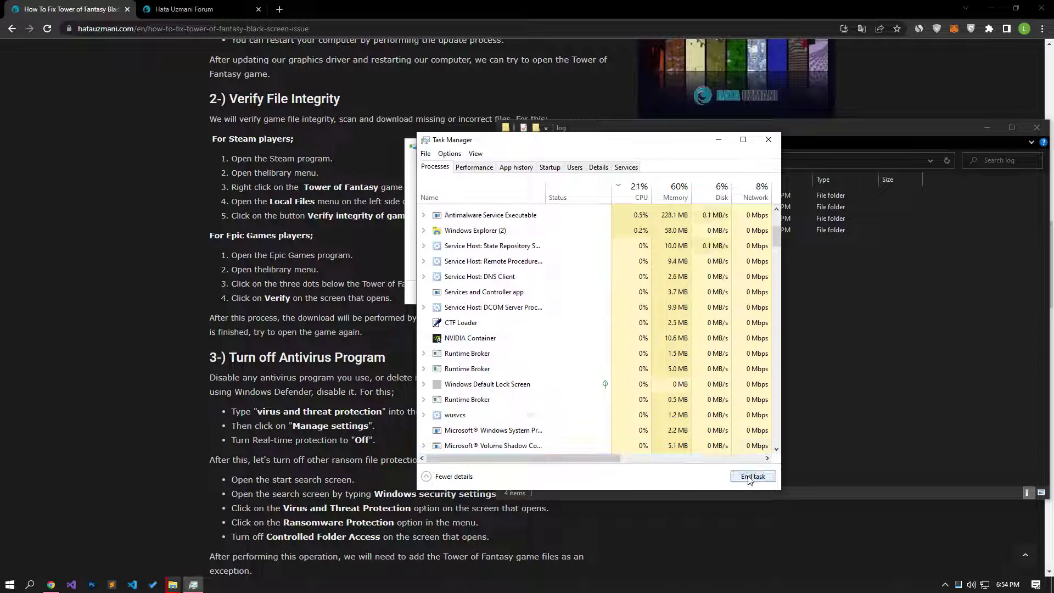
click(768, 139)
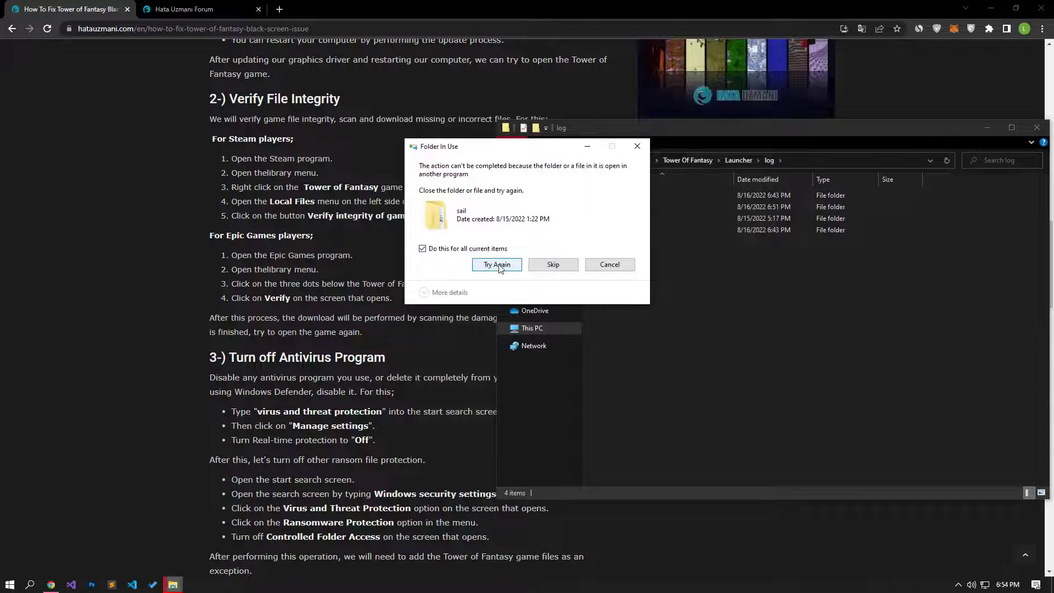
- Retry the log folder deletion, then go up and open the Launcher's Cache folder
click(498, 265)
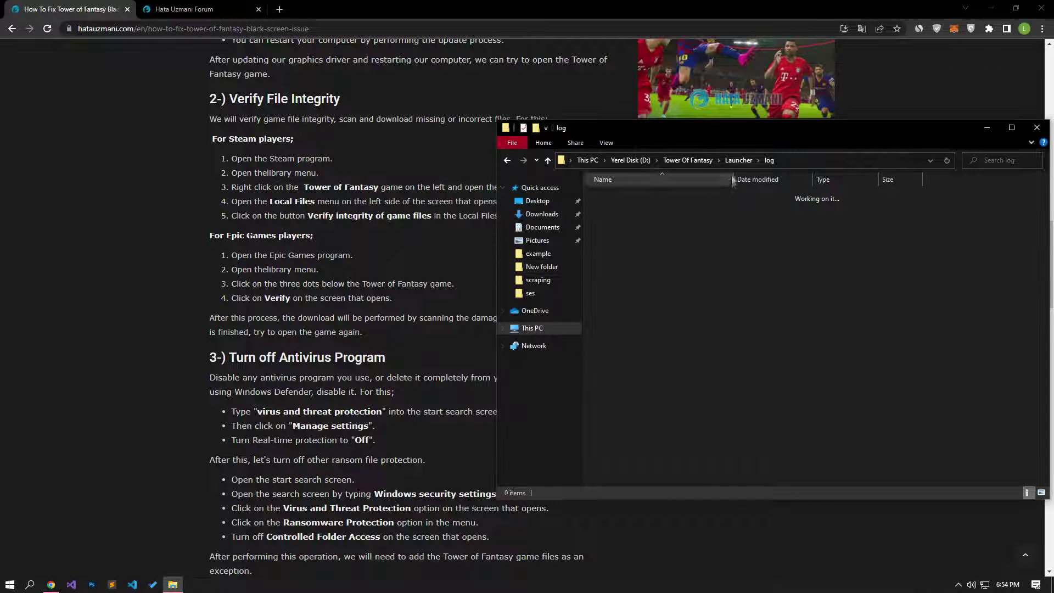
click(738, 160)
click(631, 204)
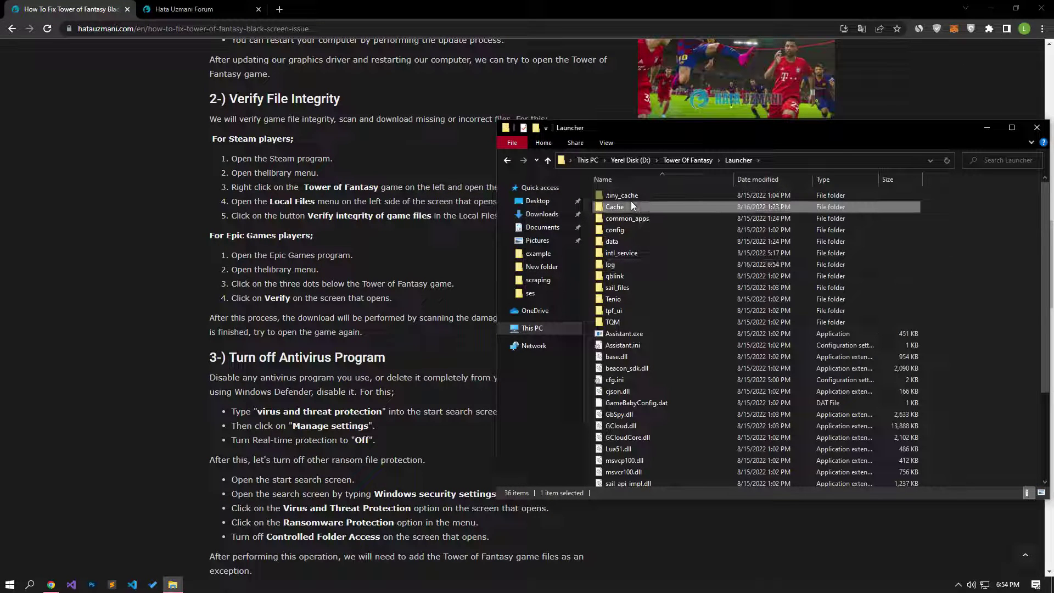
double_click(623, 206)
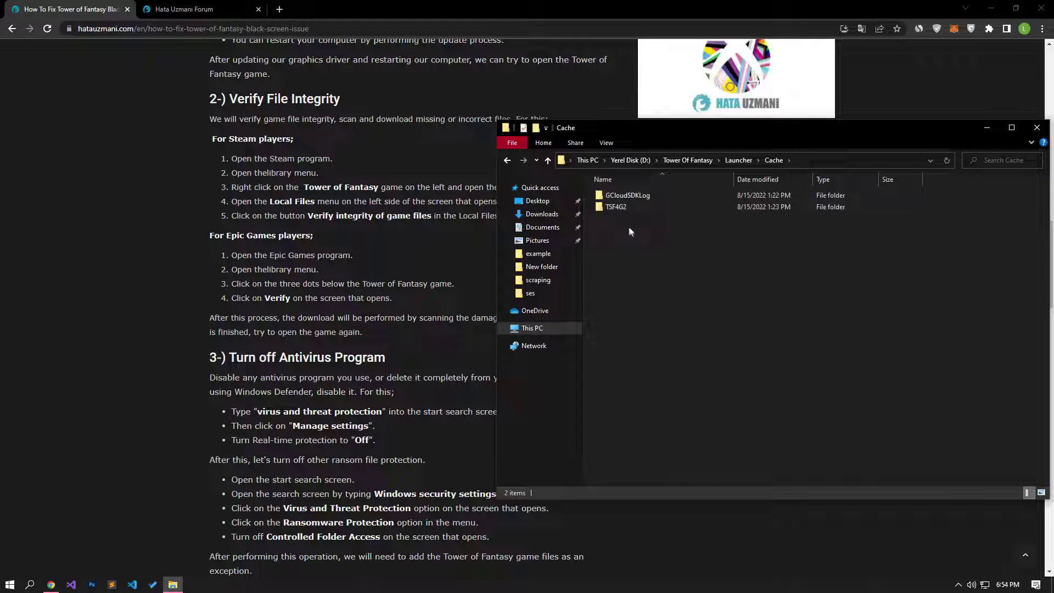
- Delete the GCloudSDKLog and TSF402 folders from Cache and return to the Launcher folder
click(614, 194)
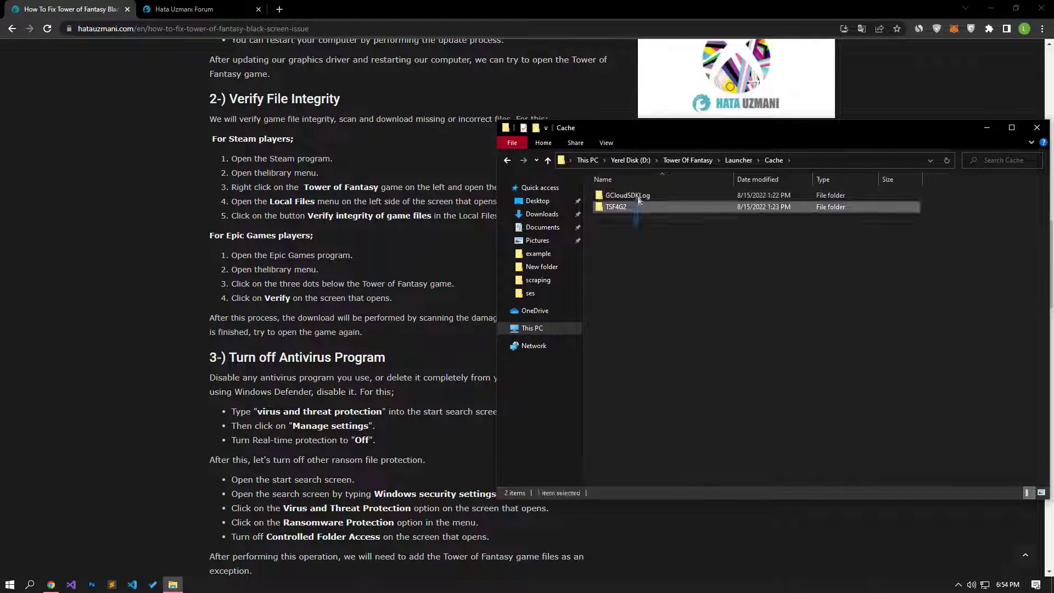
shift+click(625, 206)
right_click(625, 207)
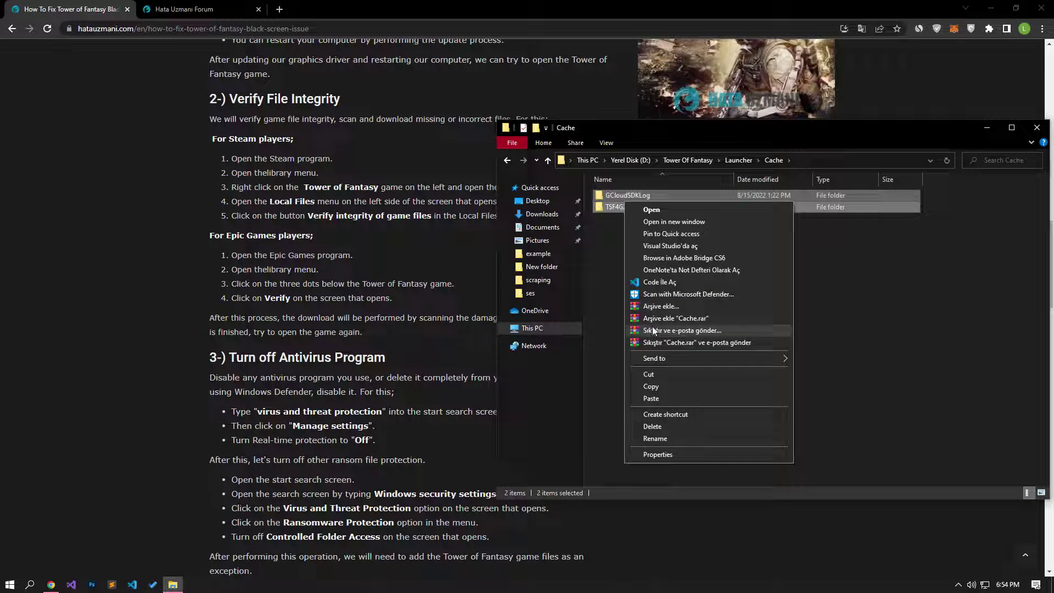
click(652, 427)
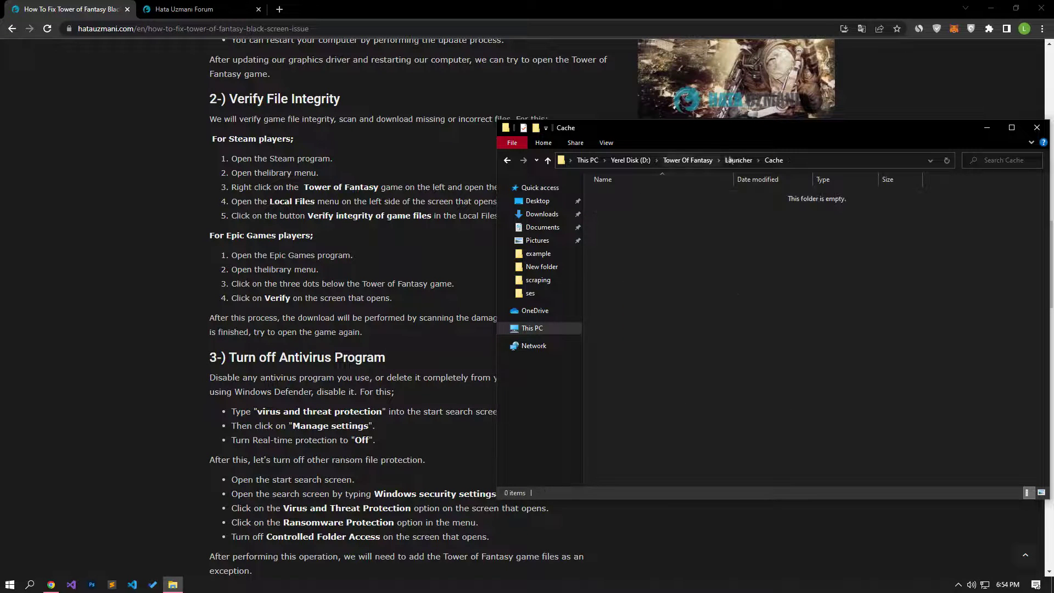
click(745, 163)
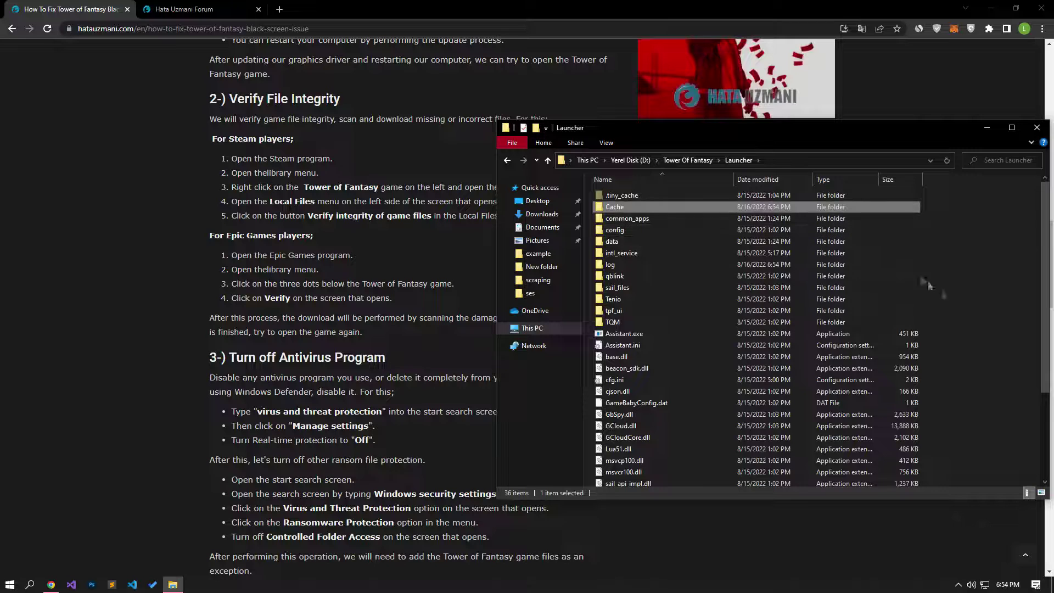
- Open tof_launcher.exe's Properties at its Compatibility settings
click(964, 307)
scroll(965, 307, down, 4)
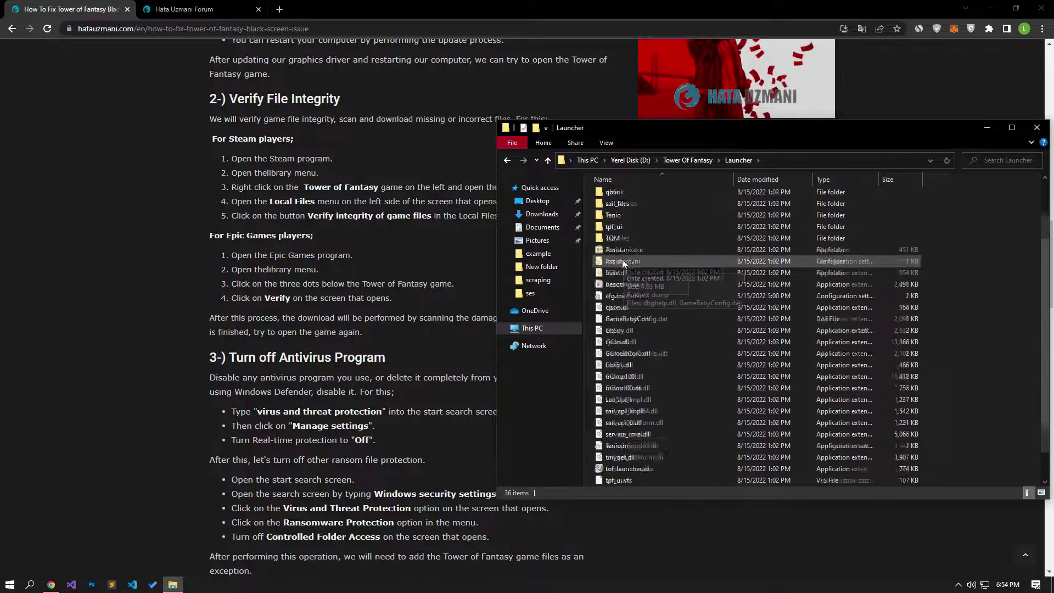
click(618, 434)
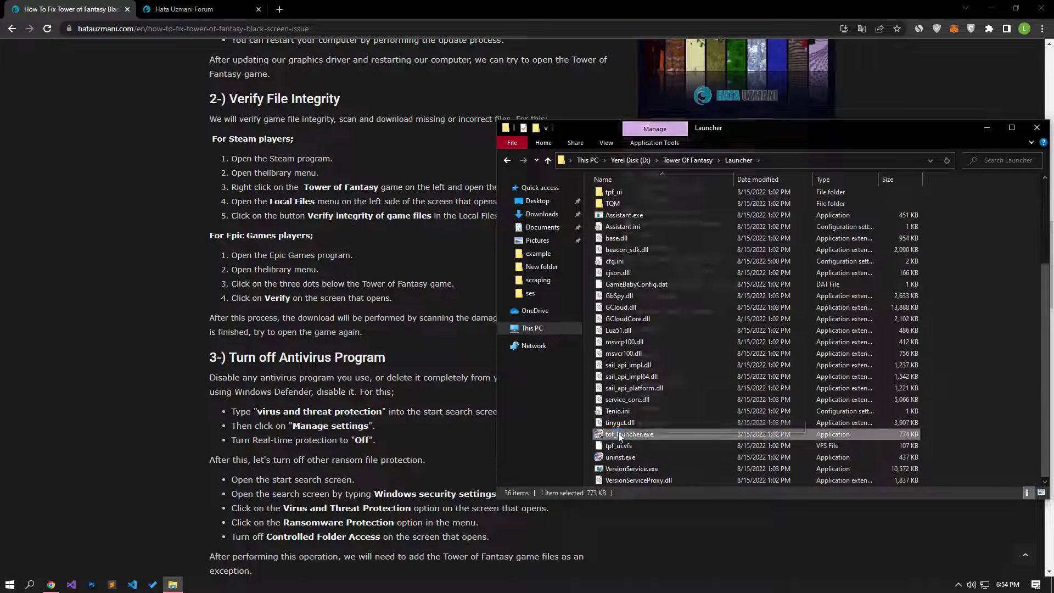
right_click(618, 433)
click(645, 425)
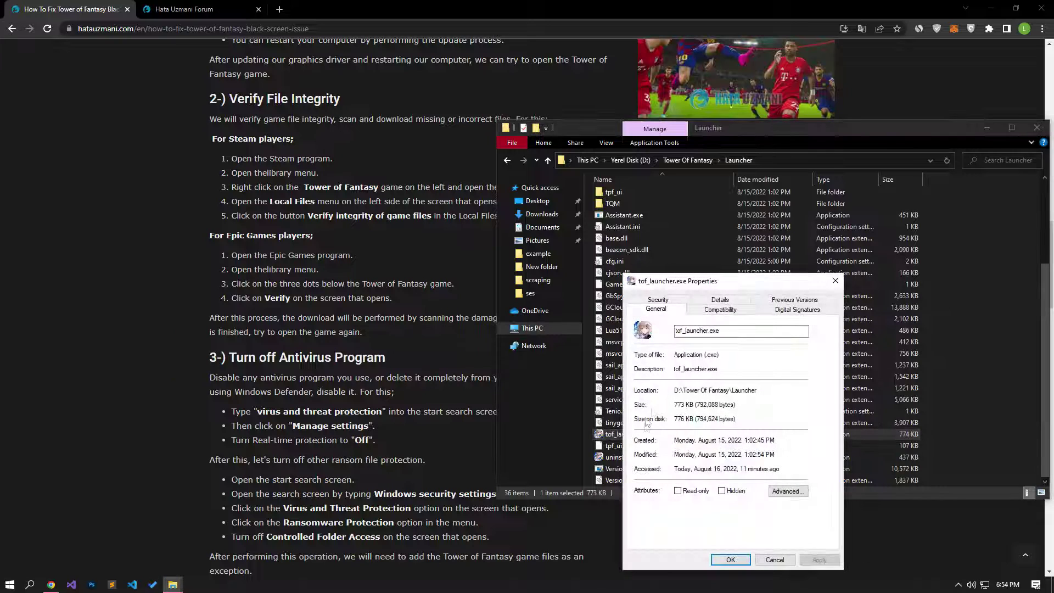
click(724, 310)
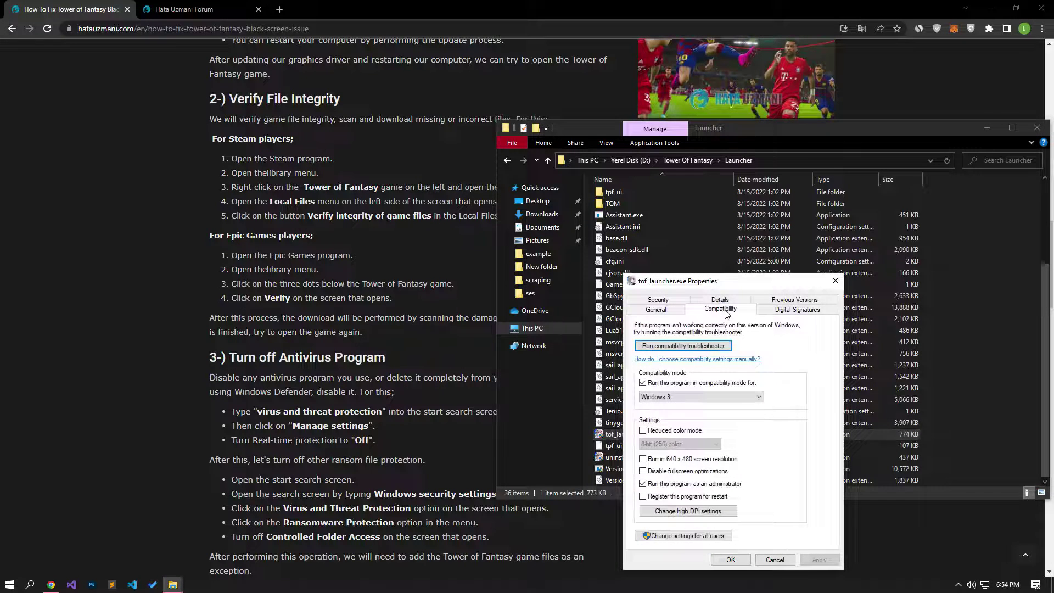
- Keep Windows 8 compatibility mode and Run as administrator, apply them, and relaunch tof_launcher.exe
drag(708, 280, 665, 215)
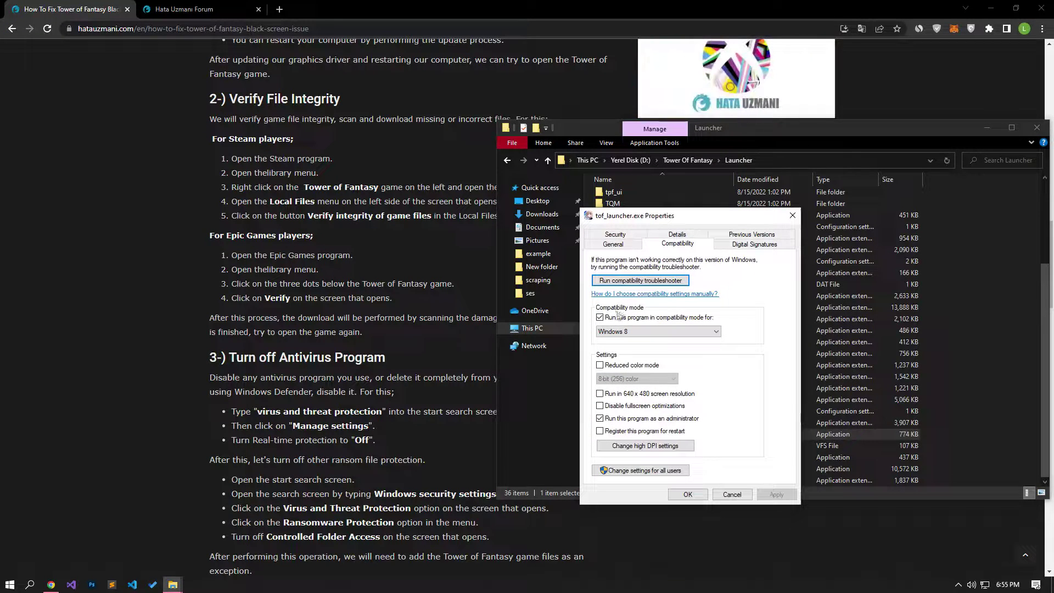
click(626, 331)
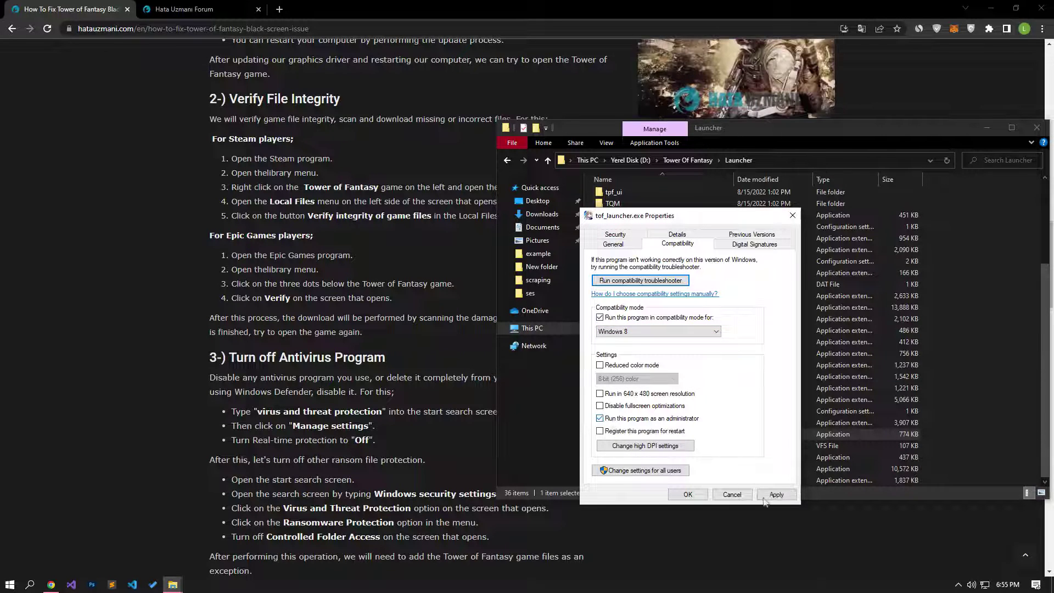
click(763, 497)
click(691, 495)
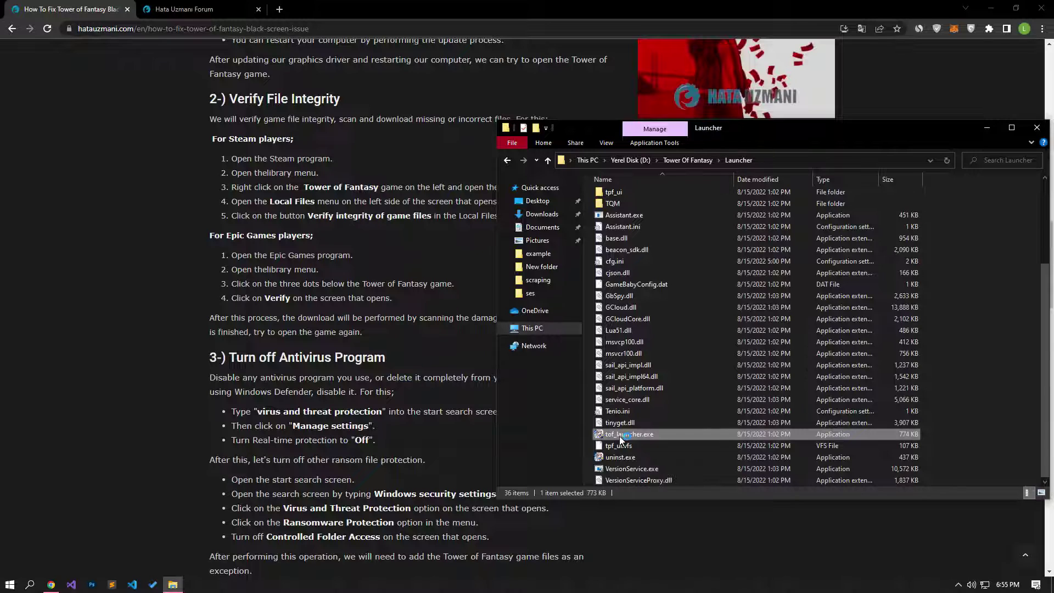
double_click(619, 434)
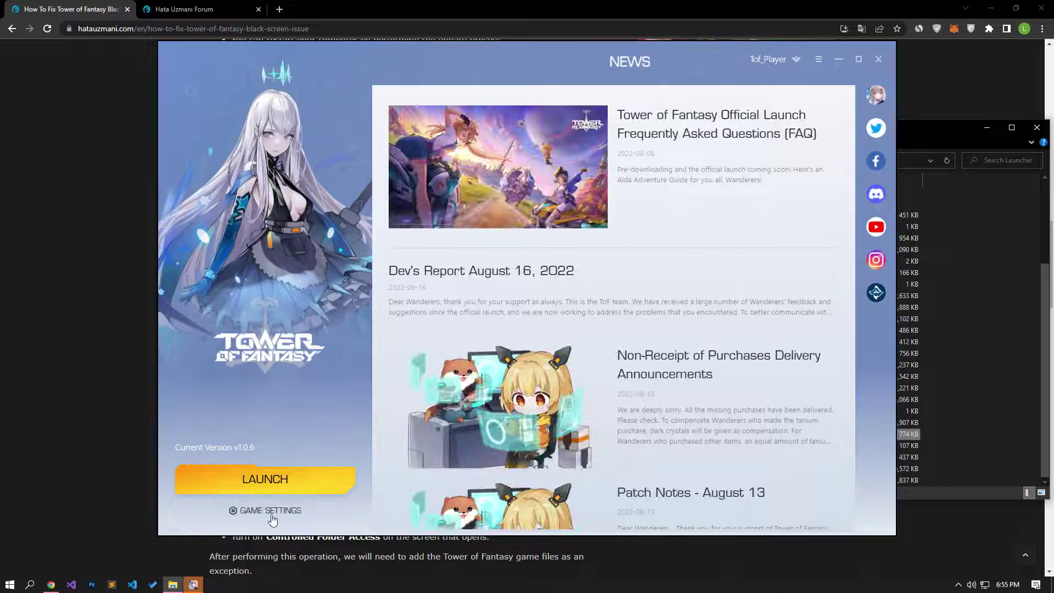
- Run System Diagnosis from GAME SETTINGS until both checks complete, then launch the game
click(271, 515)
mouse_move(324, 489)
click(384, 473)
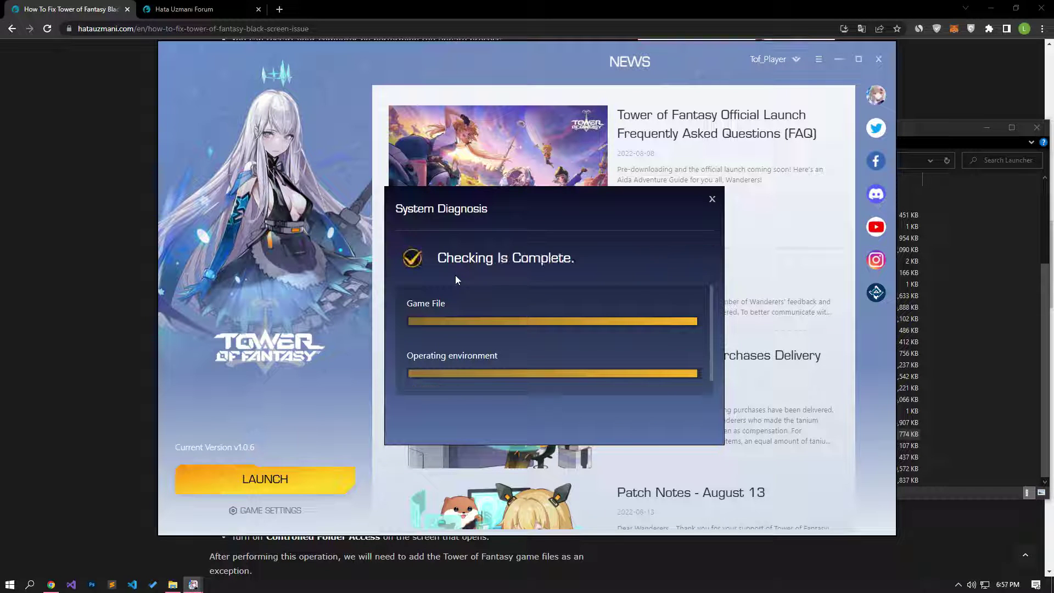
click(265, 480)
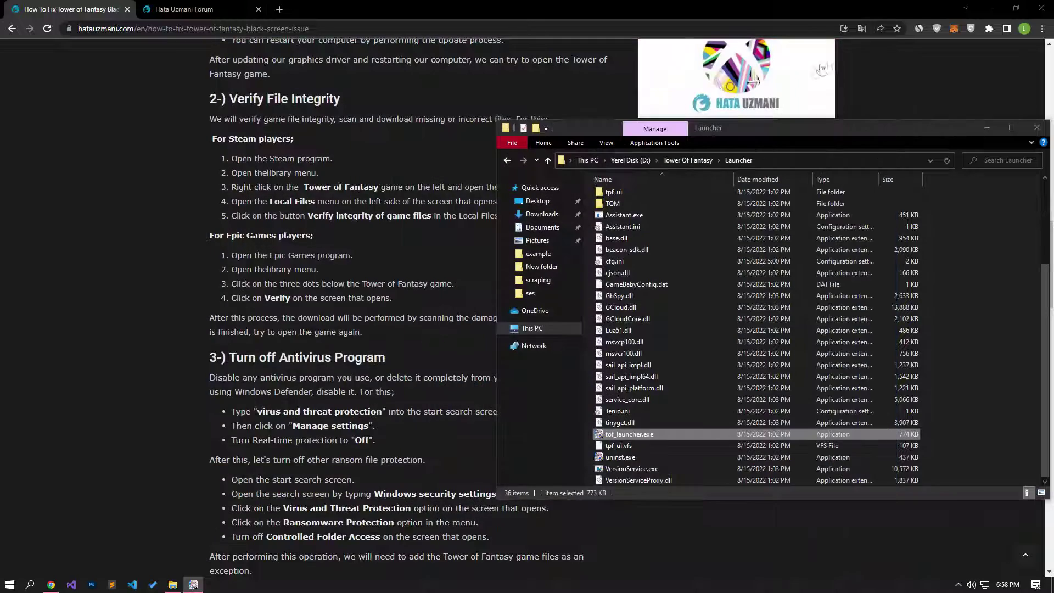
- Minimize the Launcher folder and search 'vir' to open Virus & threat protection
scroll(305, 365, down, 3)
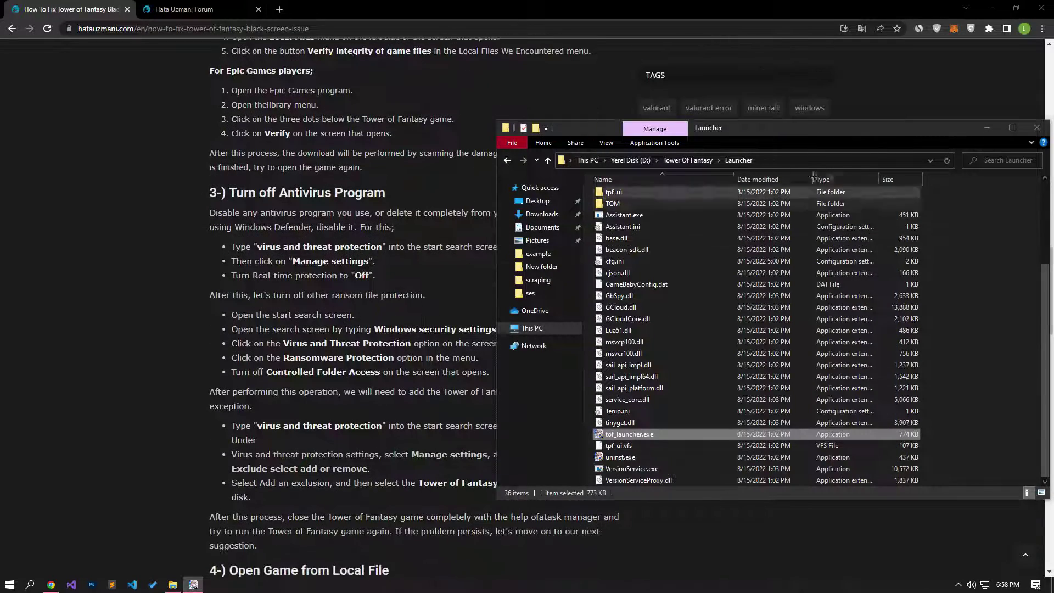
click(982, 133)
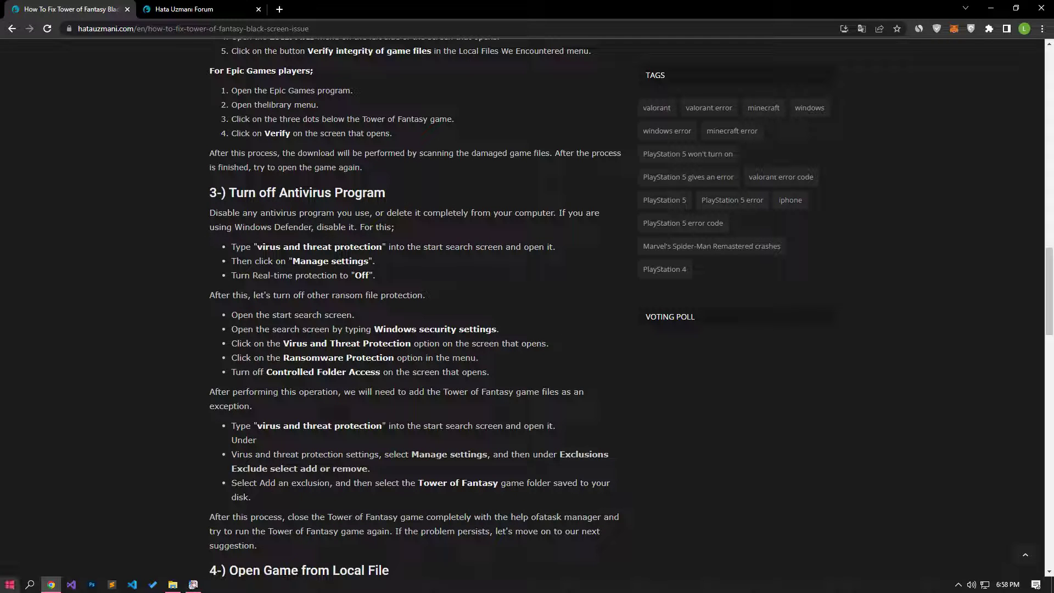
click(10, 584)
text(vi)
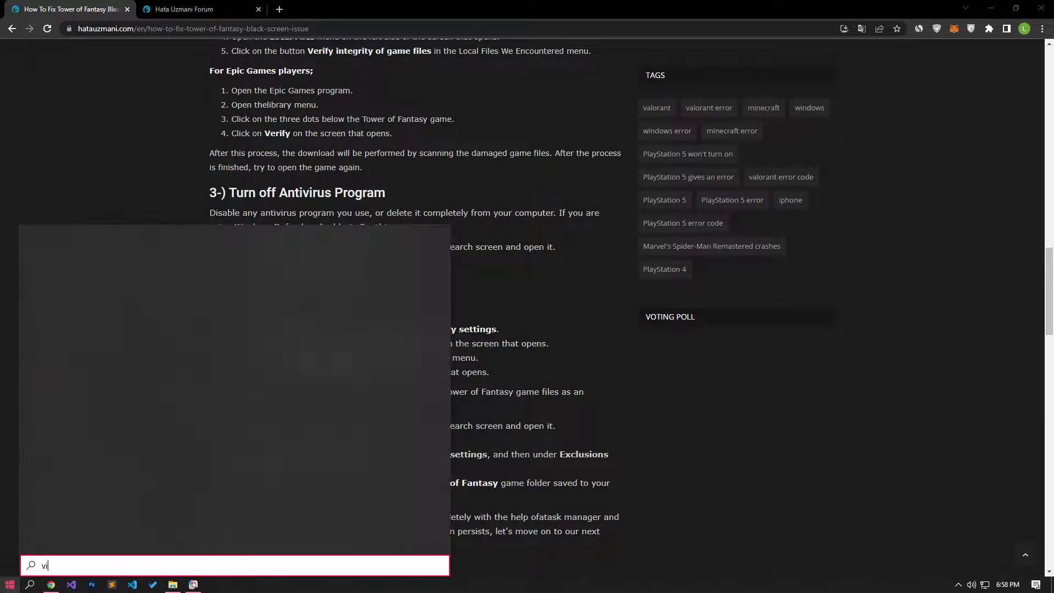
text(r)
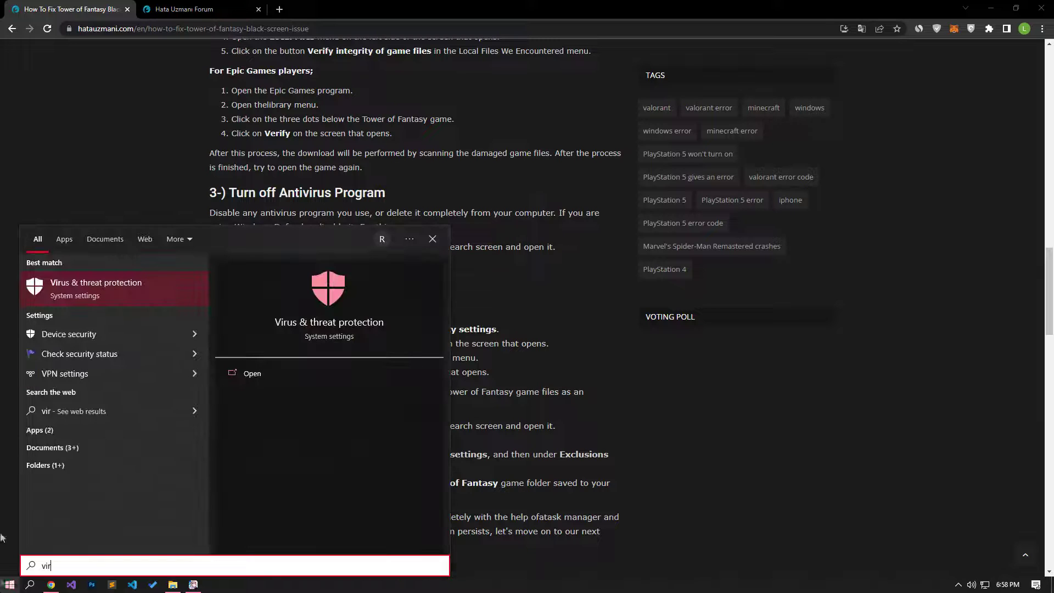
click(91, 297)
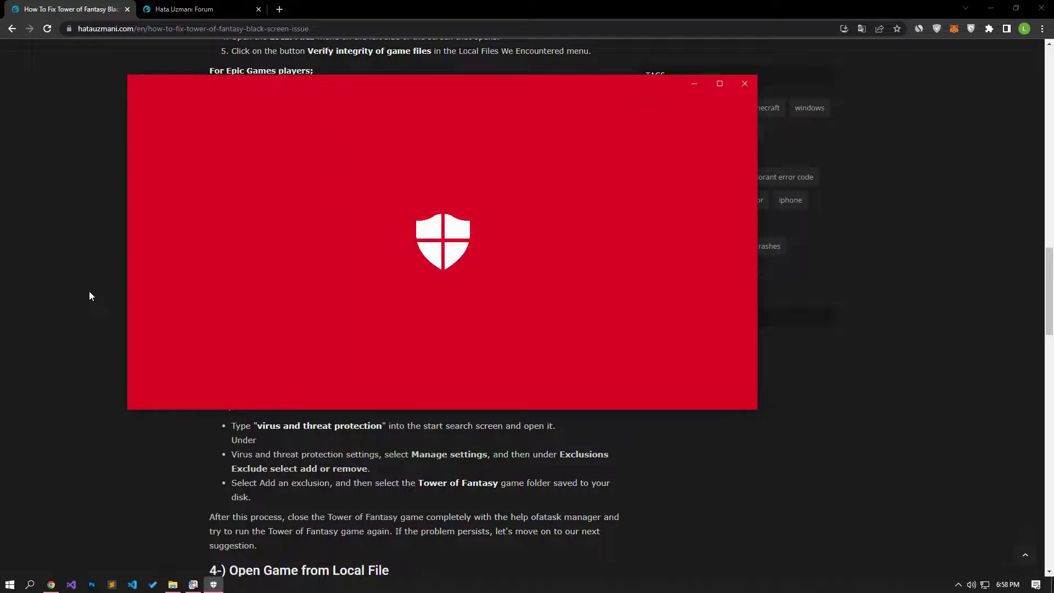
- Turn off Controlled folder access in the ransomware protection settings
scroll(515, 271, down, 4)
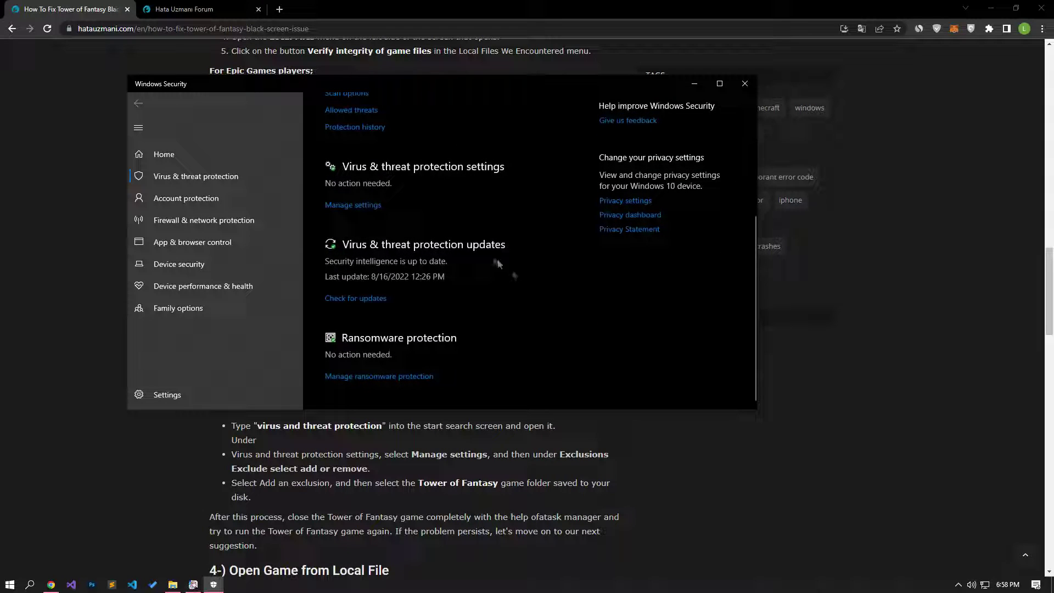
click(362, 206)
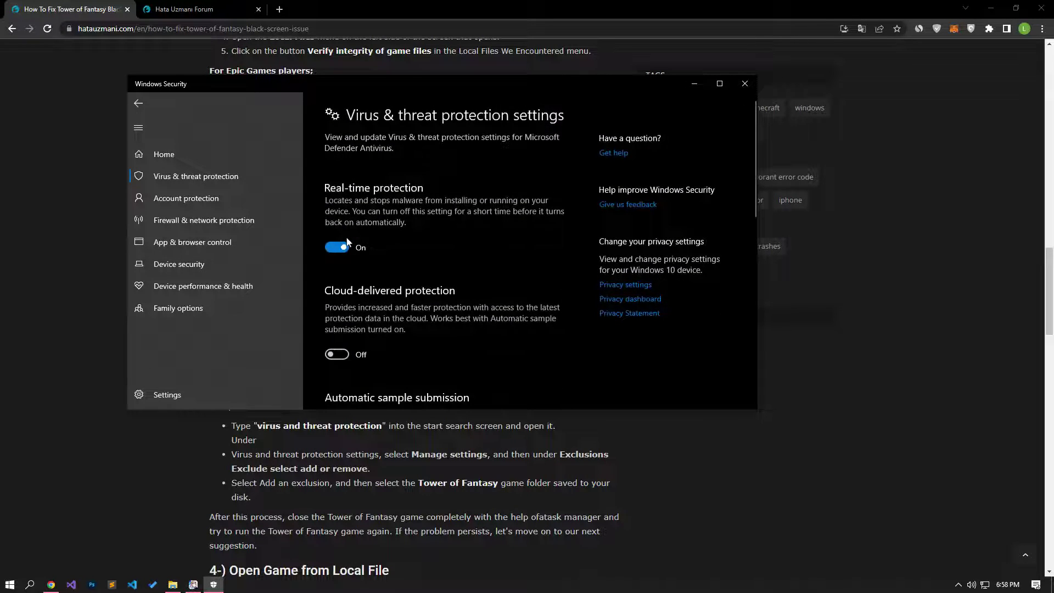
scroll(347, 242, down, 10)
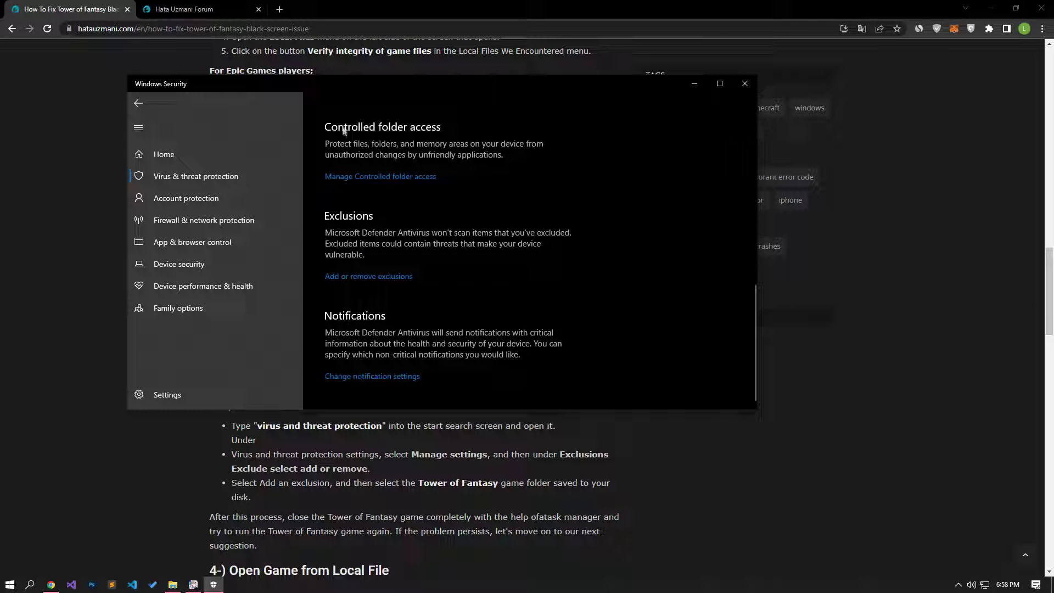
click(357, 175)
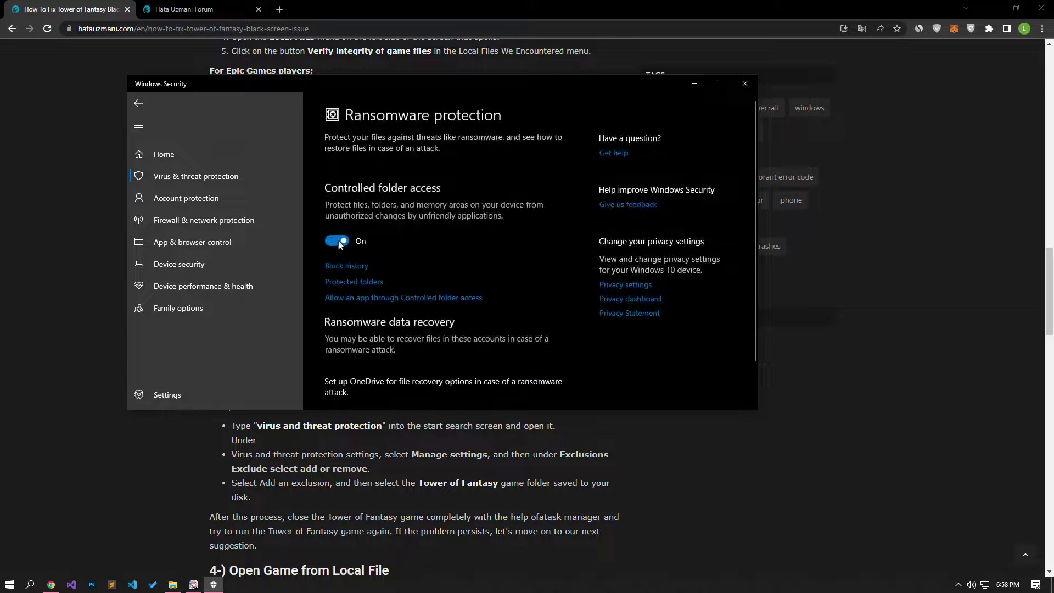
click(344, 244)
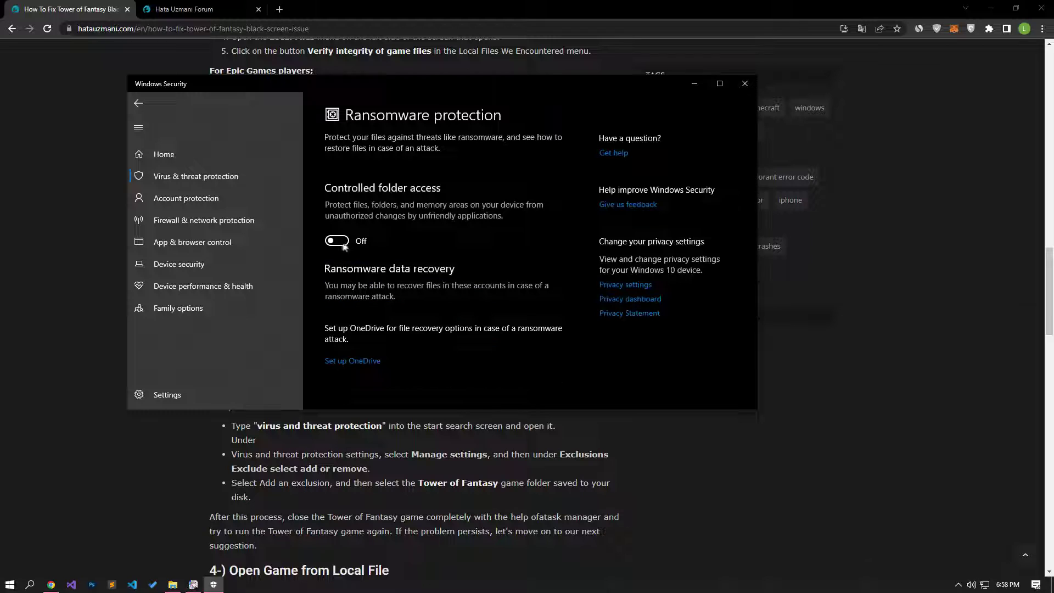
- Switch Real-time protection off and open the Defender exclusions list
click(139, 106)
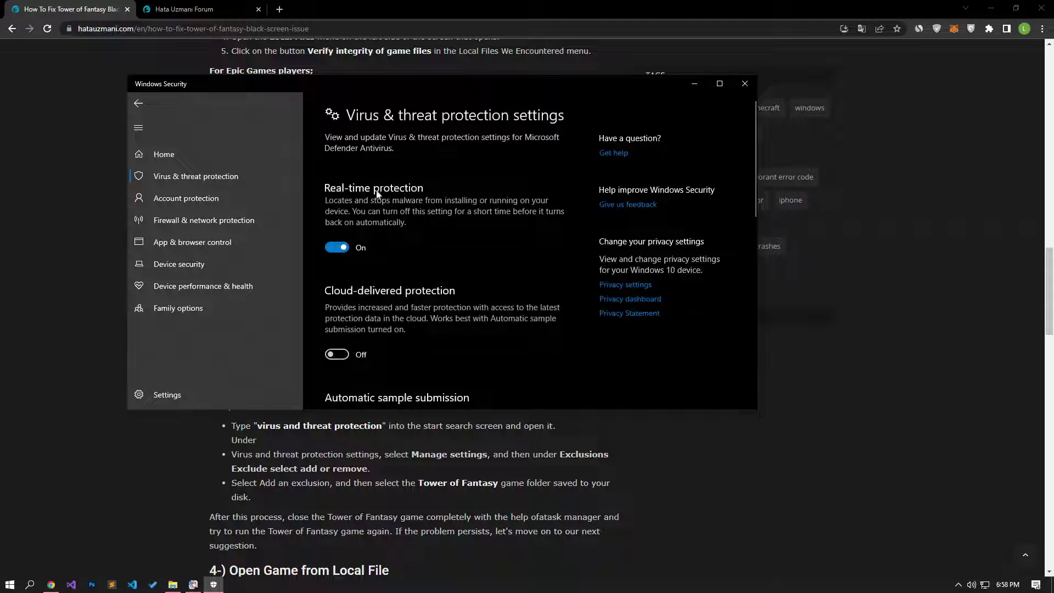
click(339, 248)
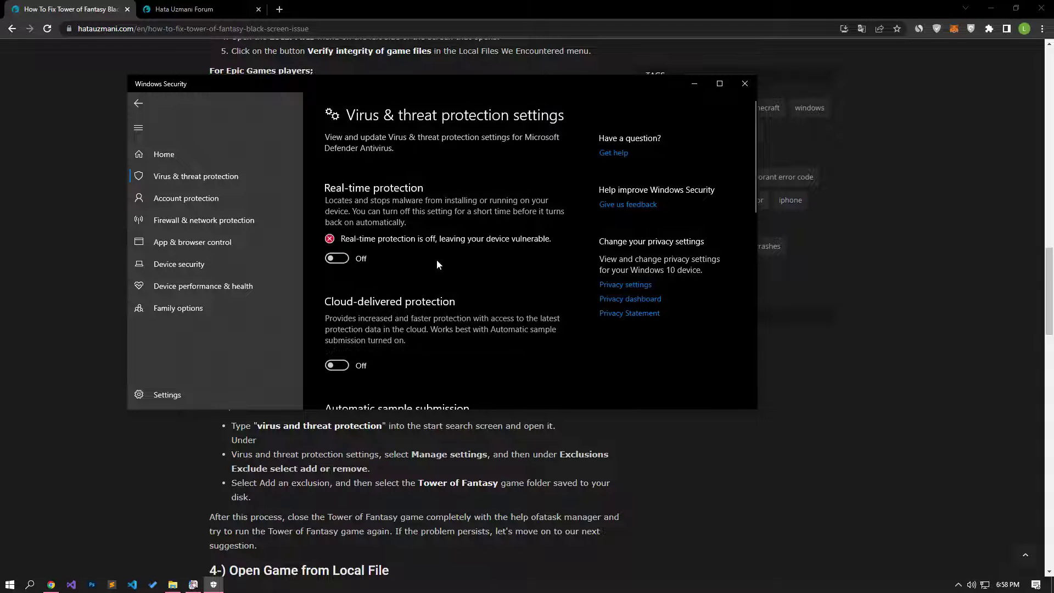
scroll(437, 259, down, 10)
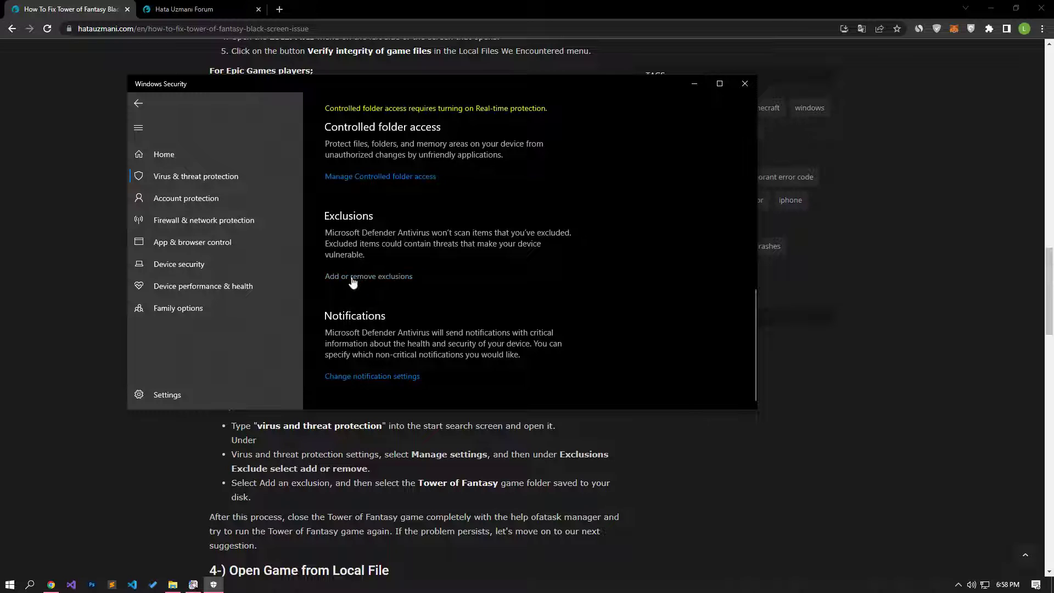
click(373, 277)
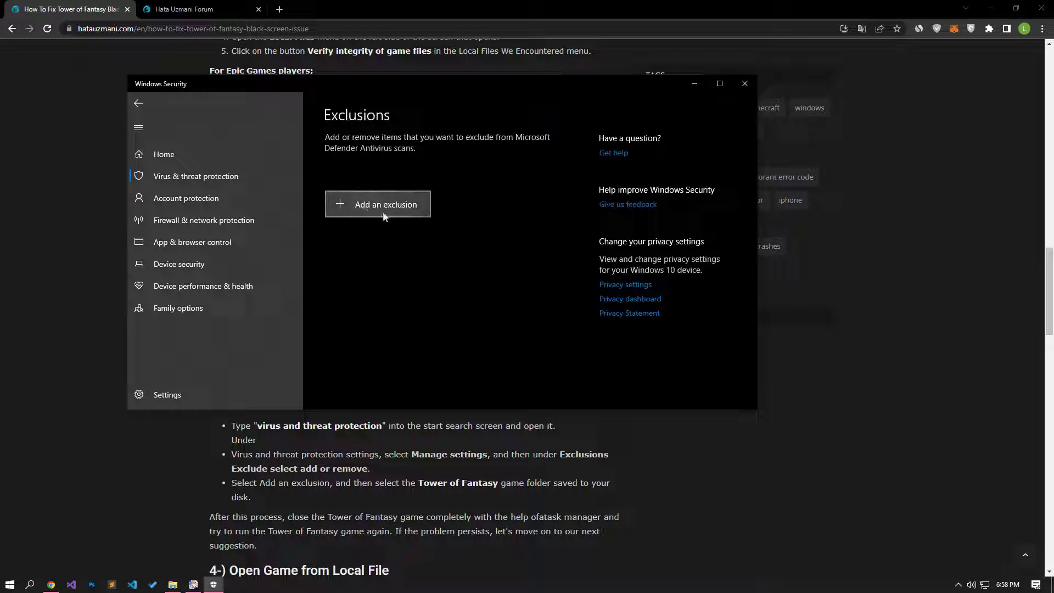
- Add the D:\Tower Of Fantasy folder as a Defender exclusion, close Windows Security, and restore the launcher
click(389, 217)
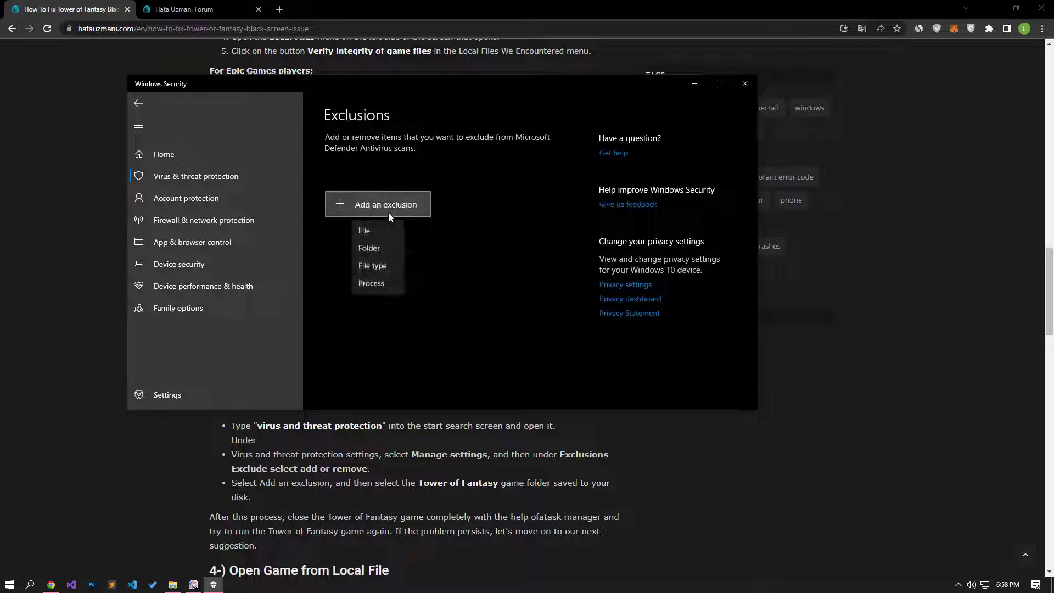
click(377, 251)
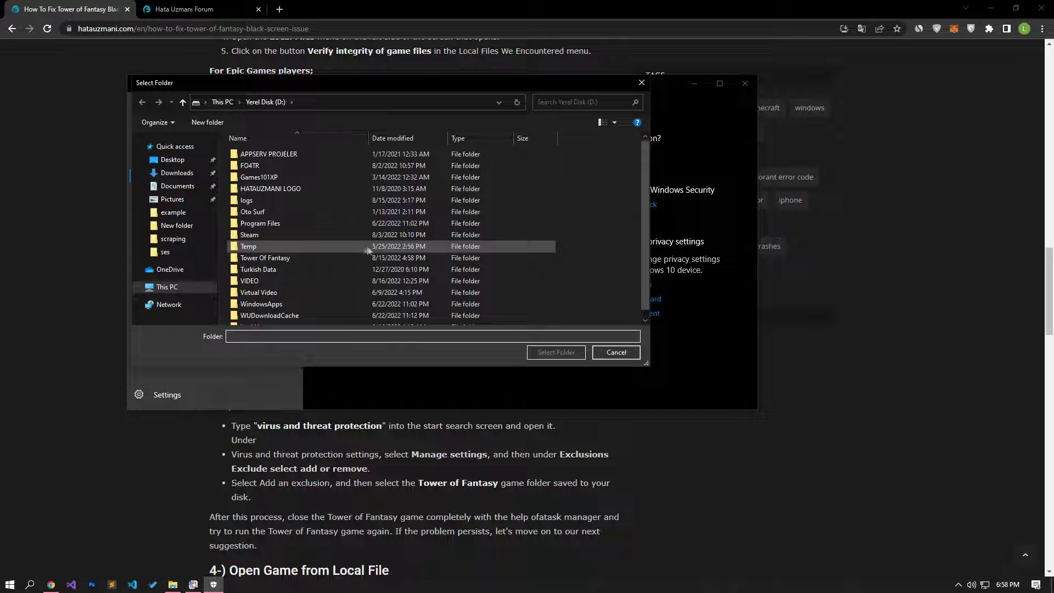
click(271, 259)
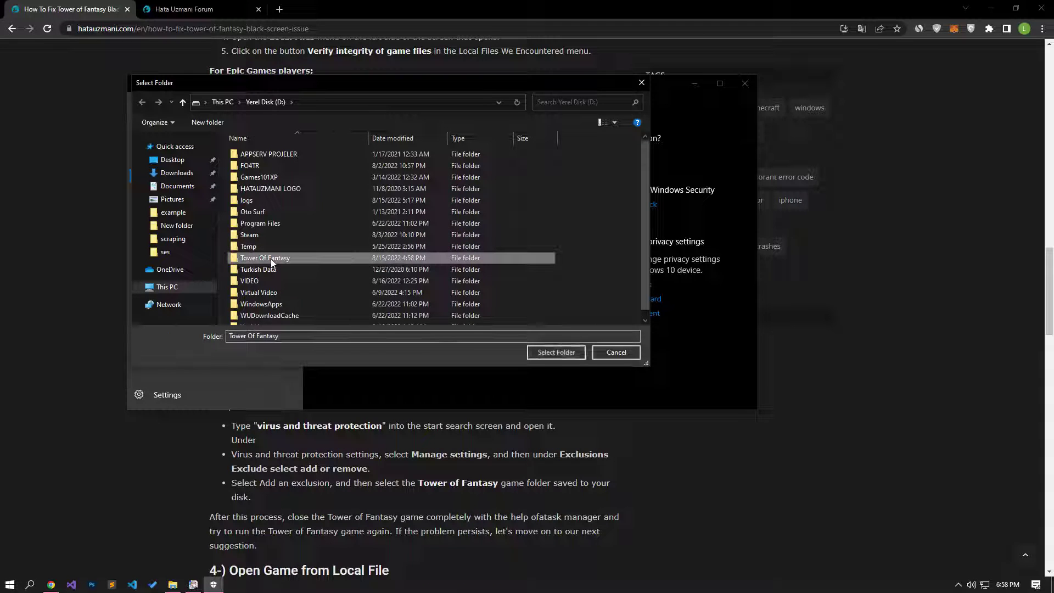
click(556, 352)
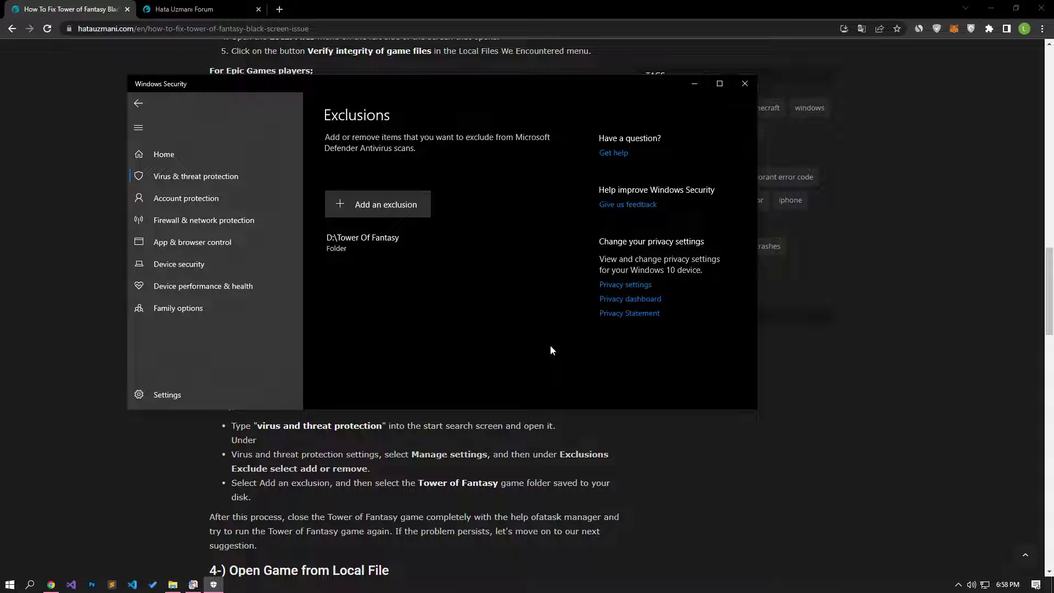
click(742, 88)
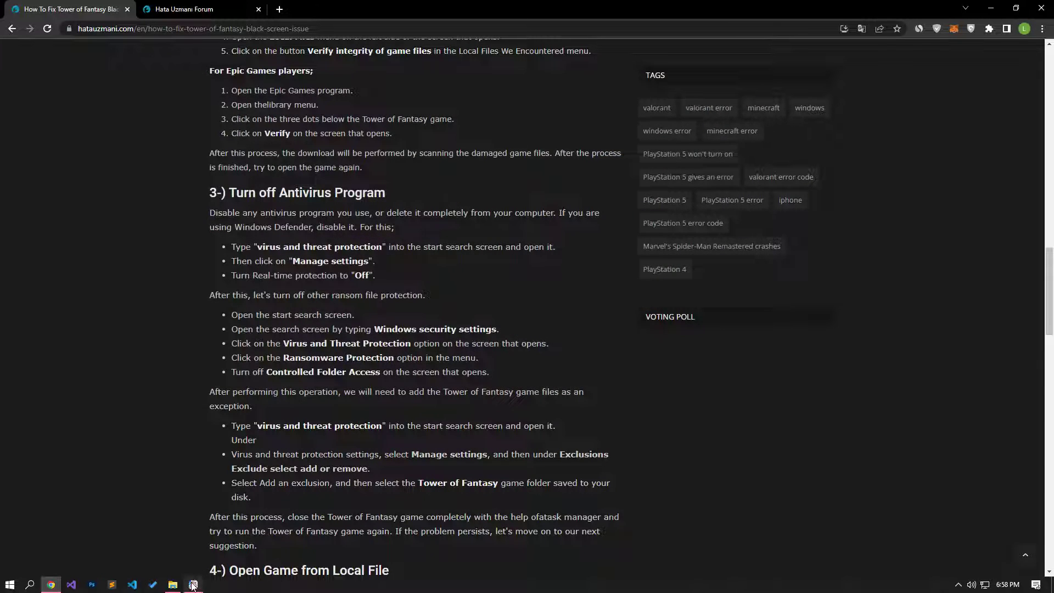
click(193, 585)
- Launch Tower of Fantasy, then go back to the article's Check Frameworks section
click(248, 483)
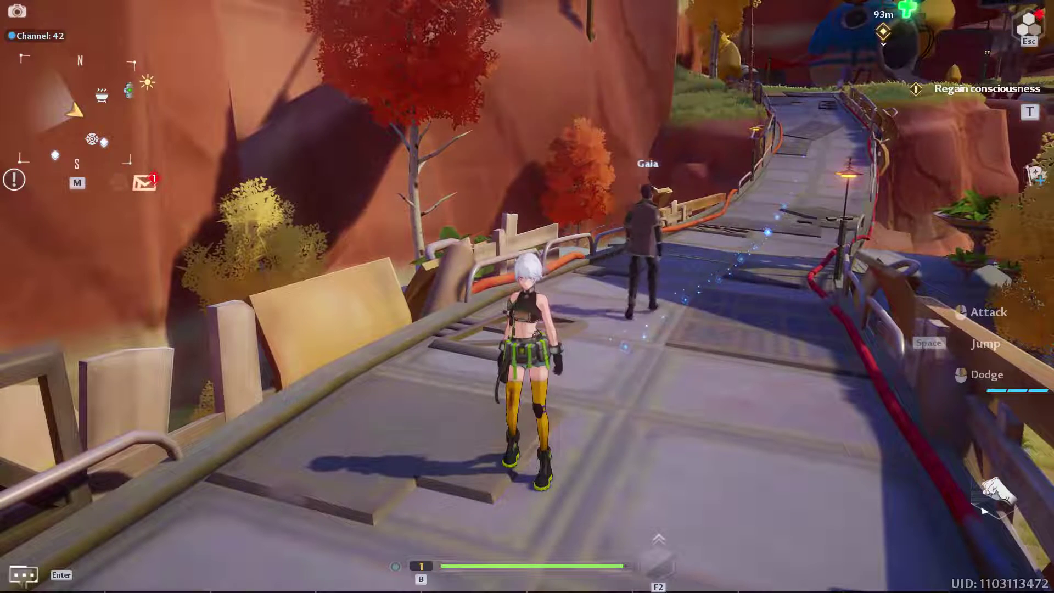
key(super)
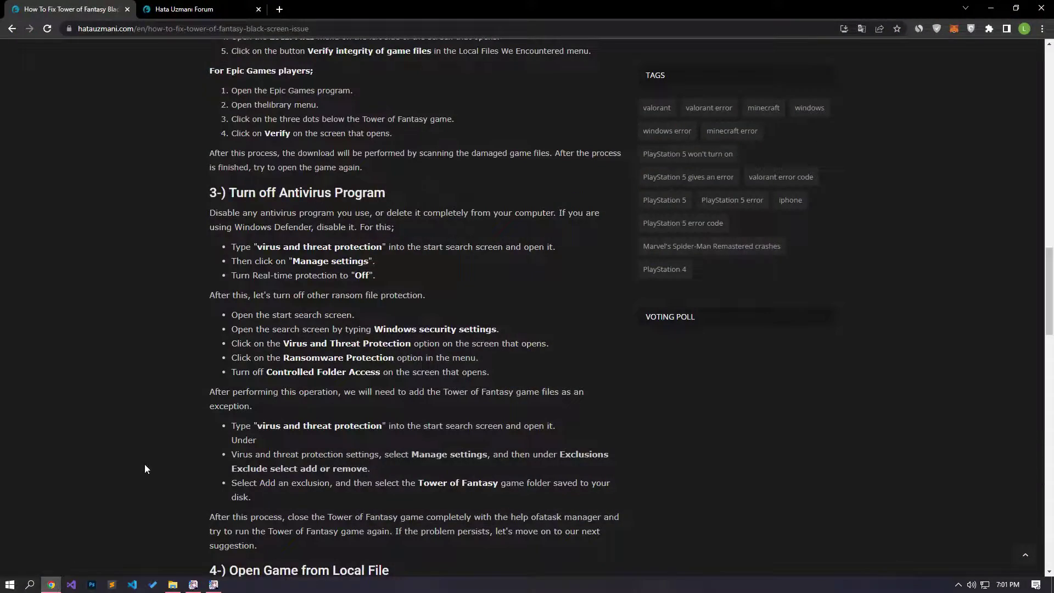
scroll(144, 464, down, 7)
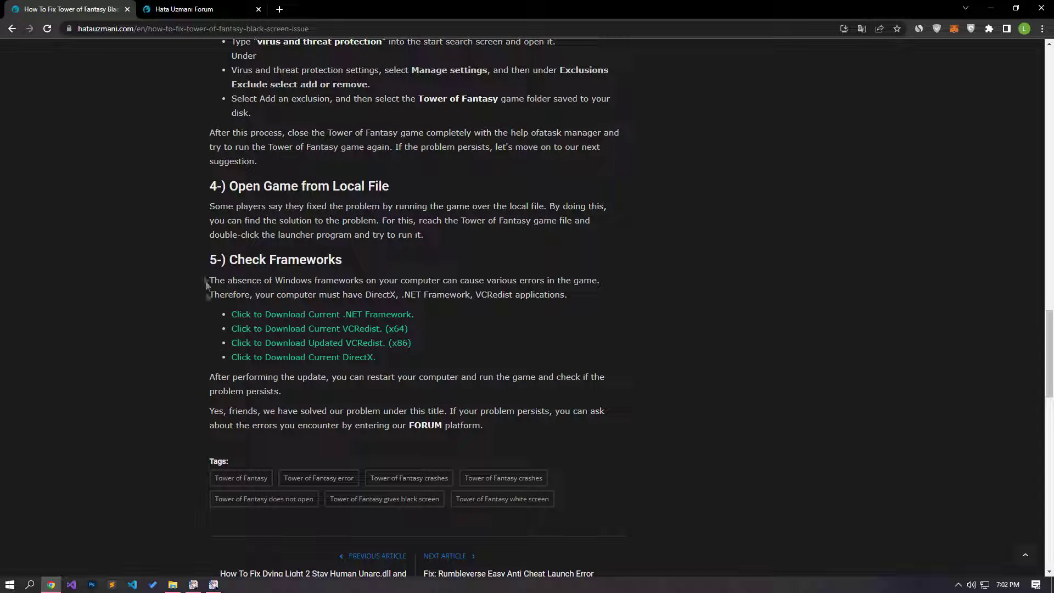
- On the Hata Uzmanı Forum tab, start a new thread to bring up the forum picker
click(182, 4)
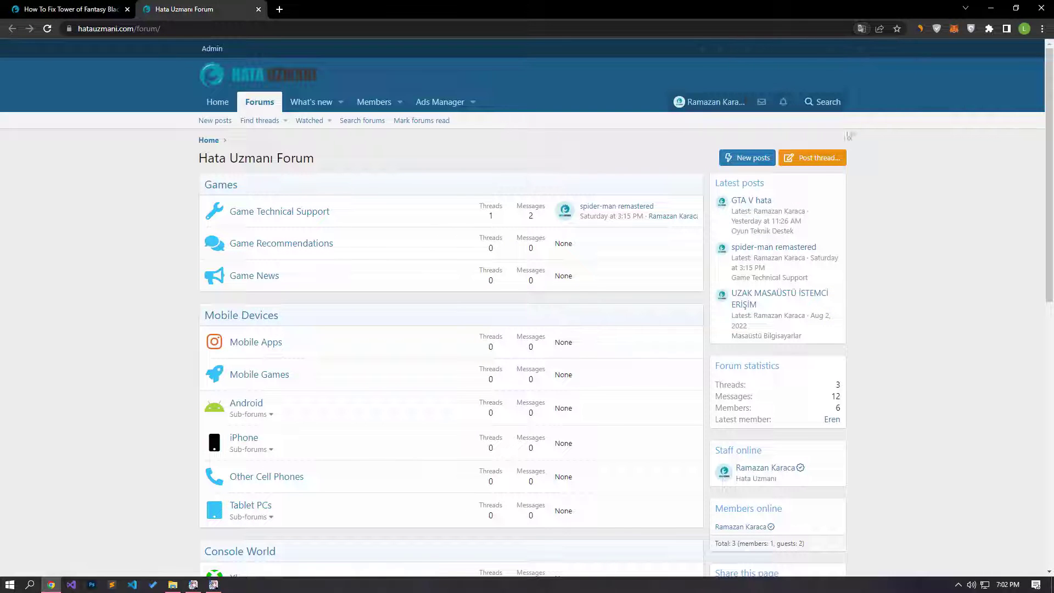
click(821, 160)
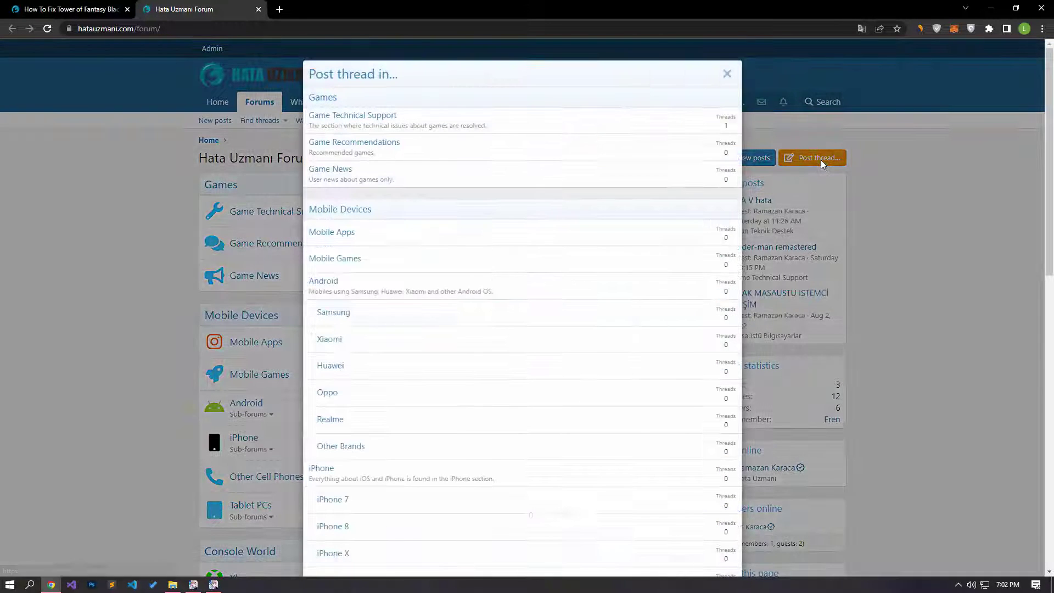